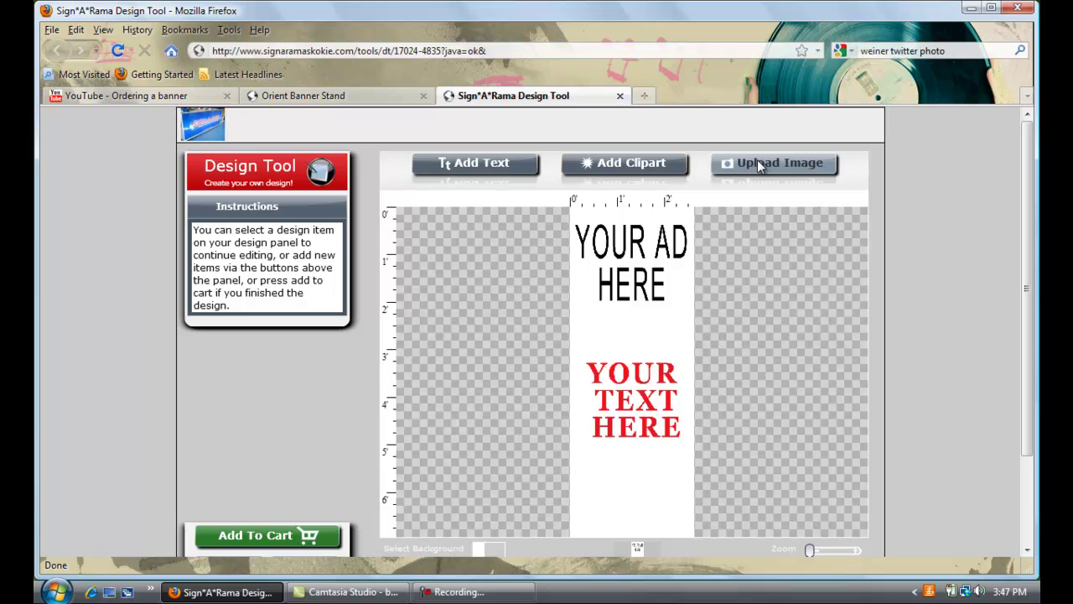
Choose 'agents photo.JPG' from DATA (D:) > signarama > real estate example as the image to upload
left_click(757, 165)
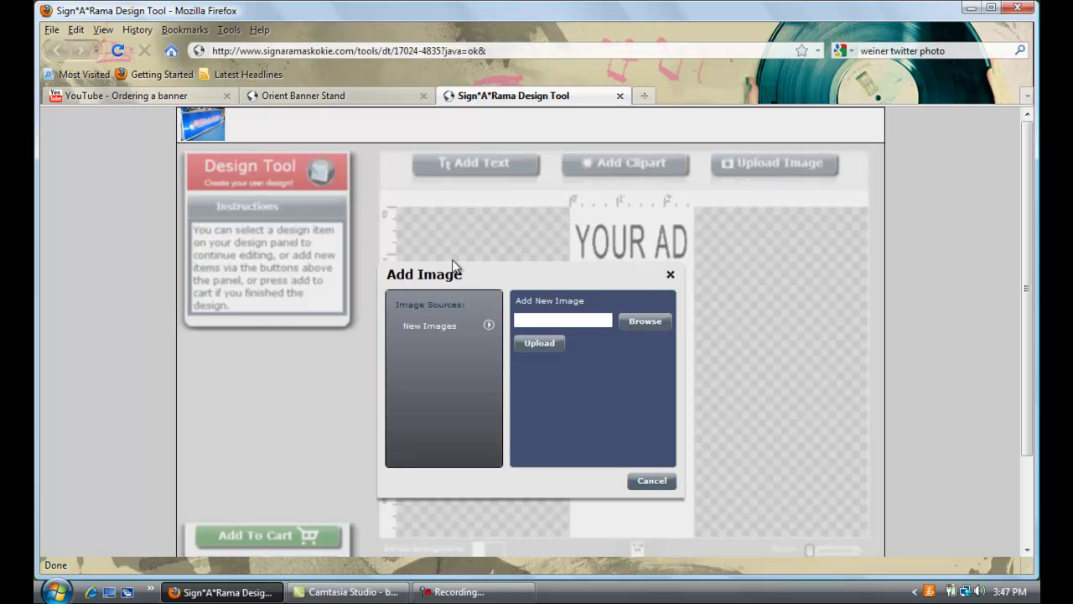
left_click(630, 320)
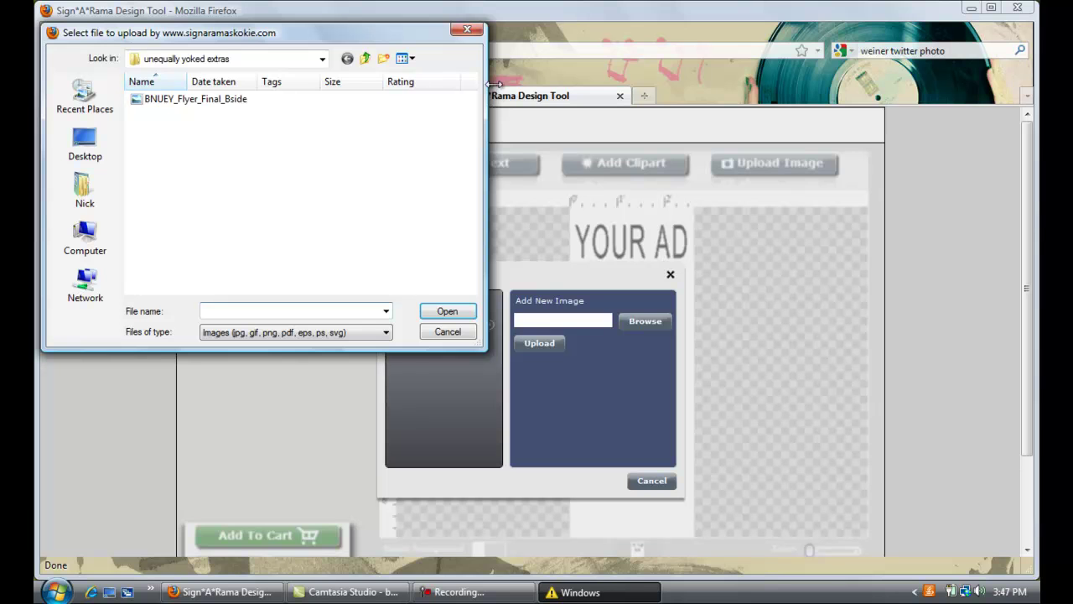
left_click(80, 233)
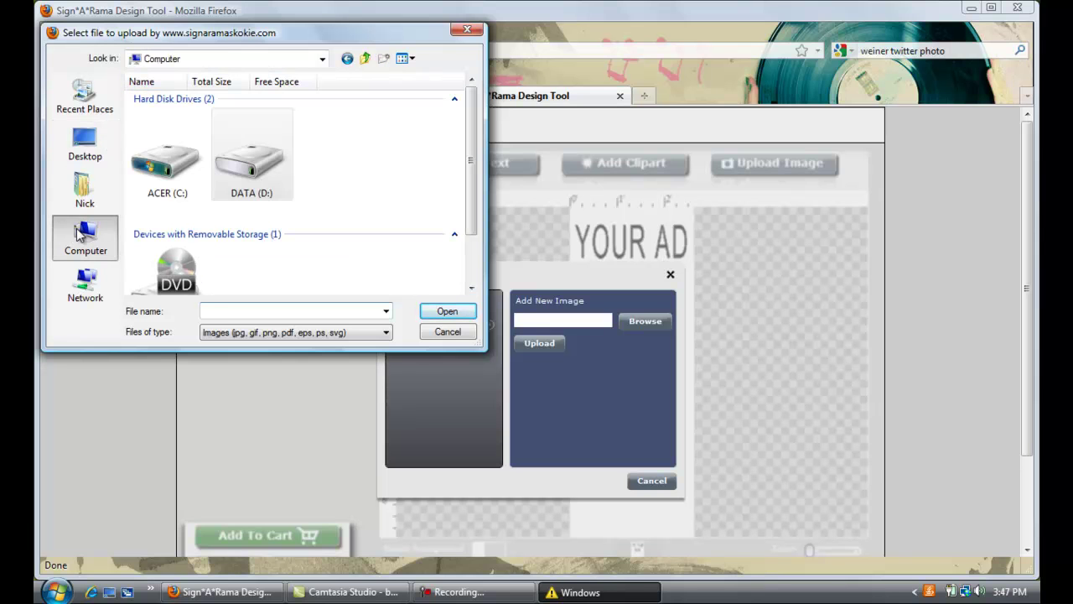
double_click(252, 176)
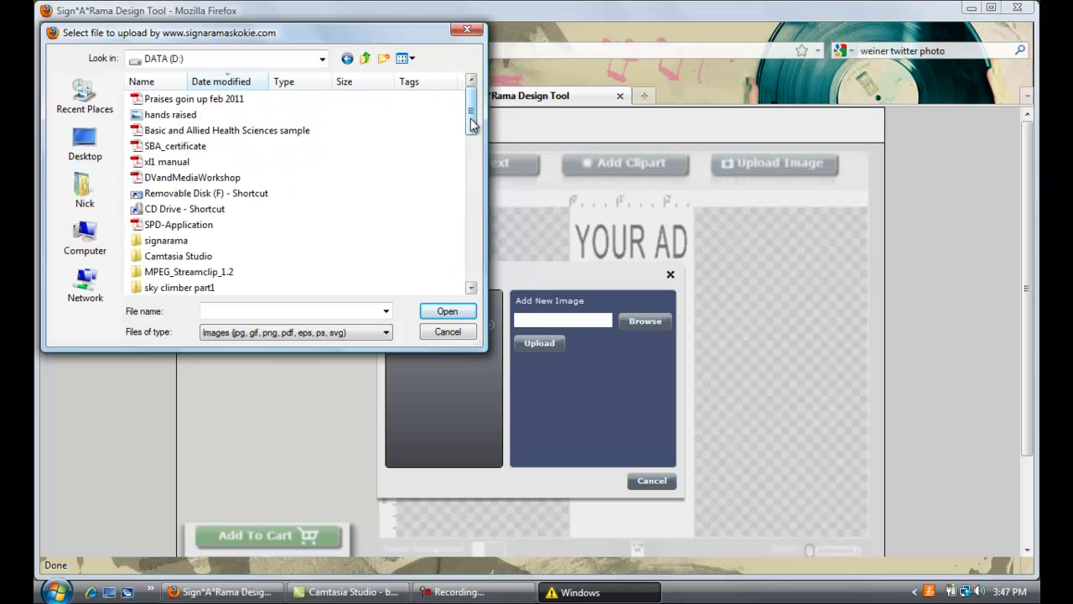
left_click_drag(471, 120, 471, 130)
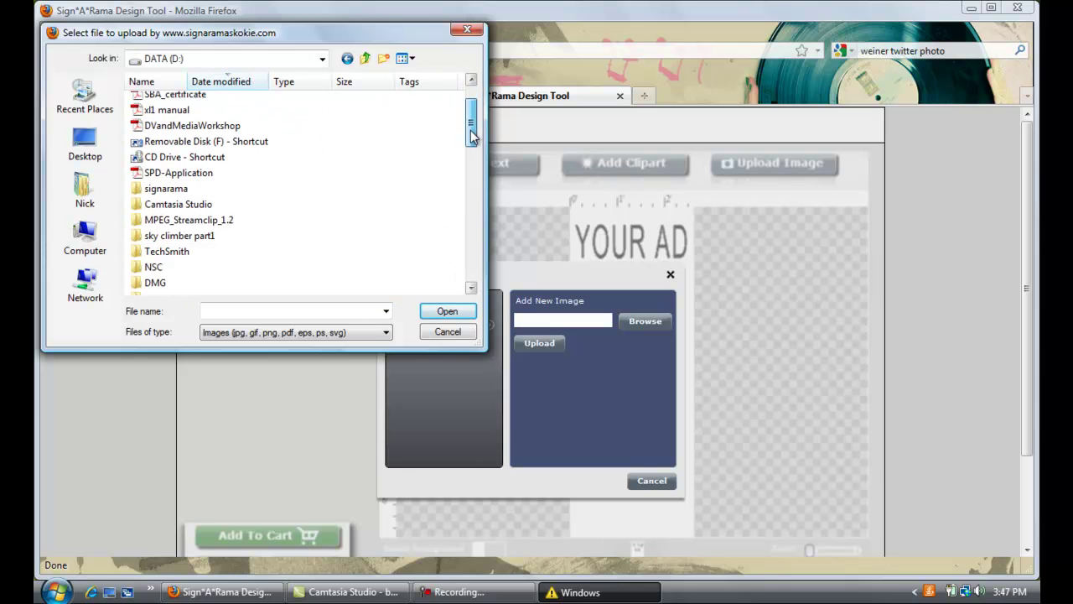
double_click(163, 192)
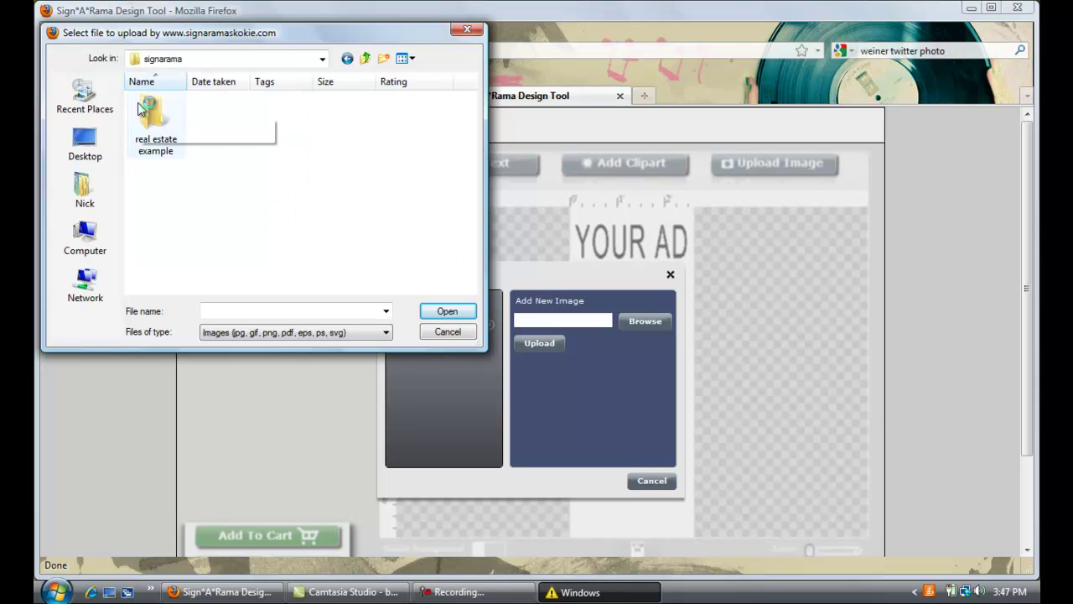
double_click(148, 112)
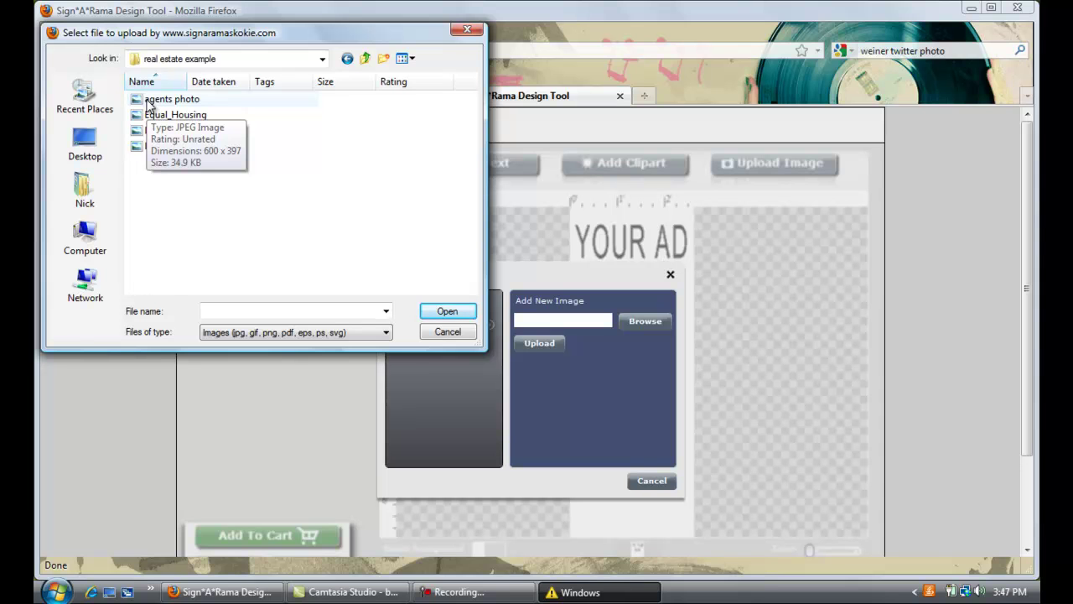
left_click(149, 102)
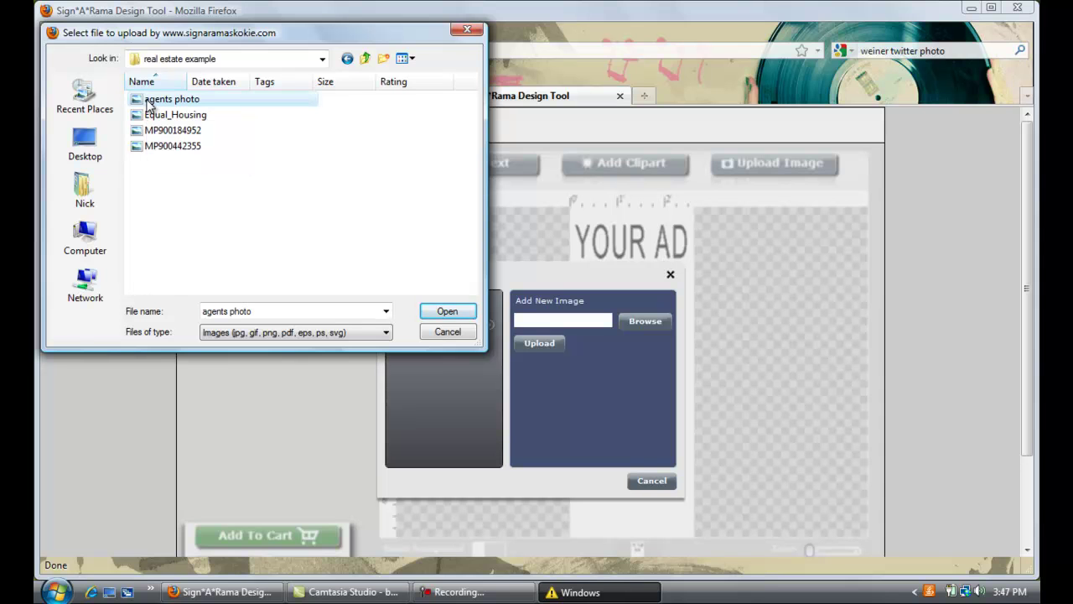
left_click(431, 312)
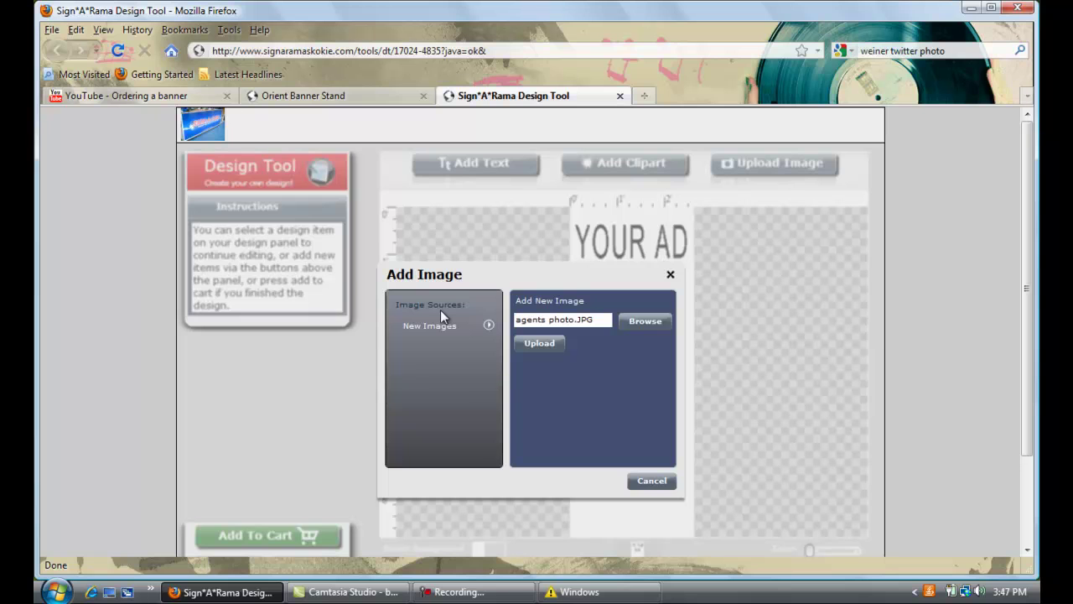
Upload the chosen agents photo into the banner design
left_click(538, 344)
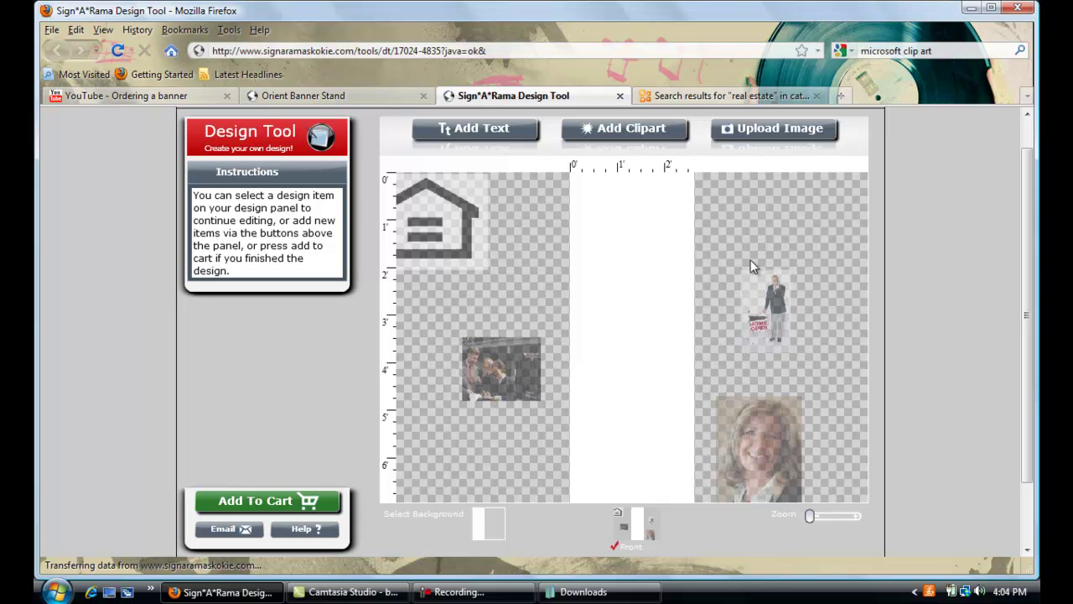
Add an empty text block and color it Tomato Red
left_click(494, 130)
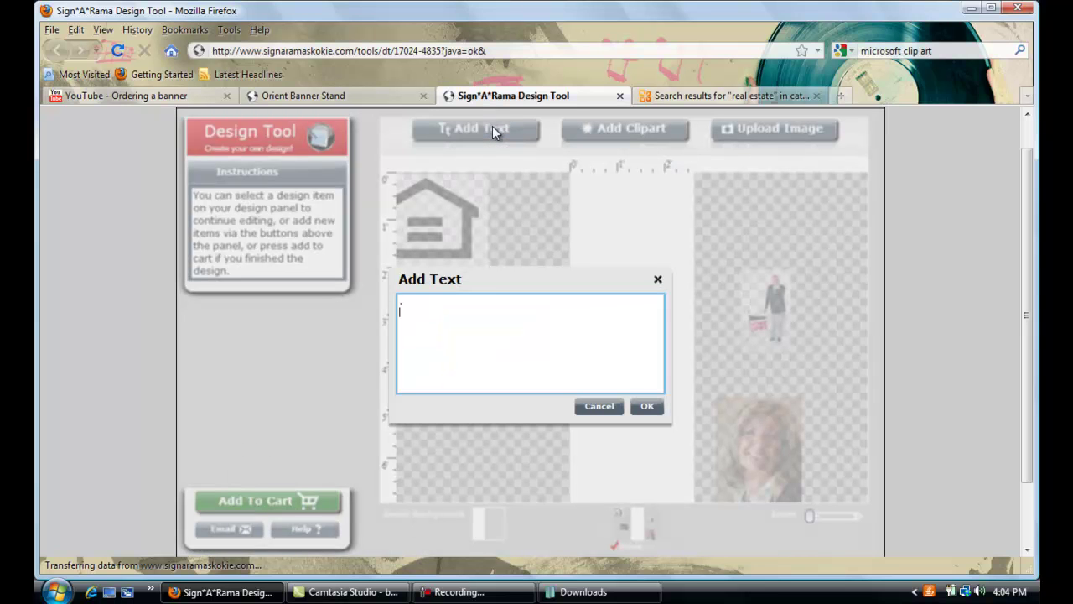
left_click(645, 409)
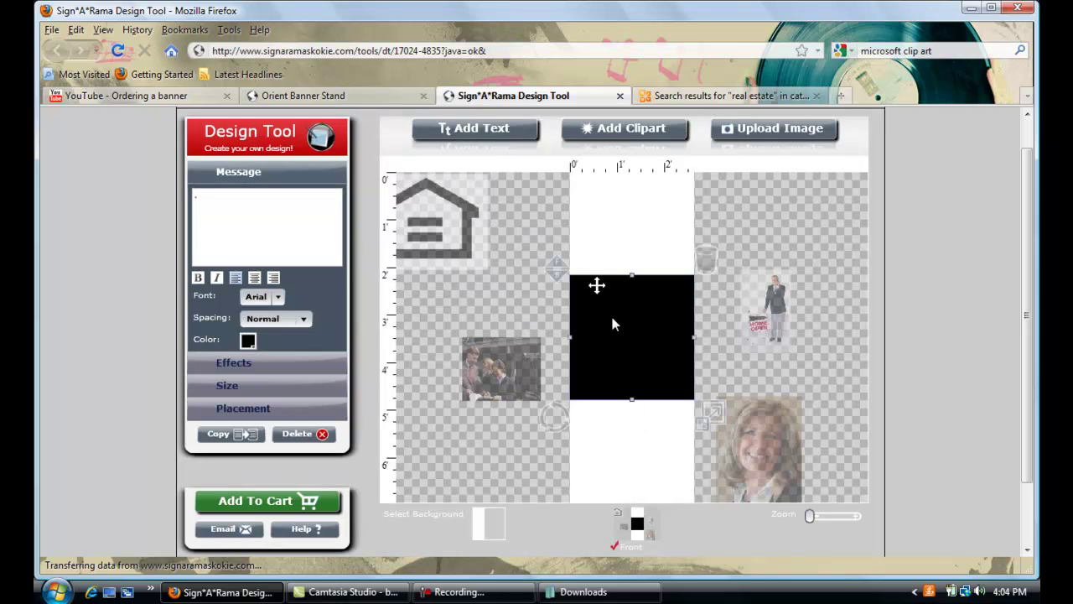
left_click(248, 340)
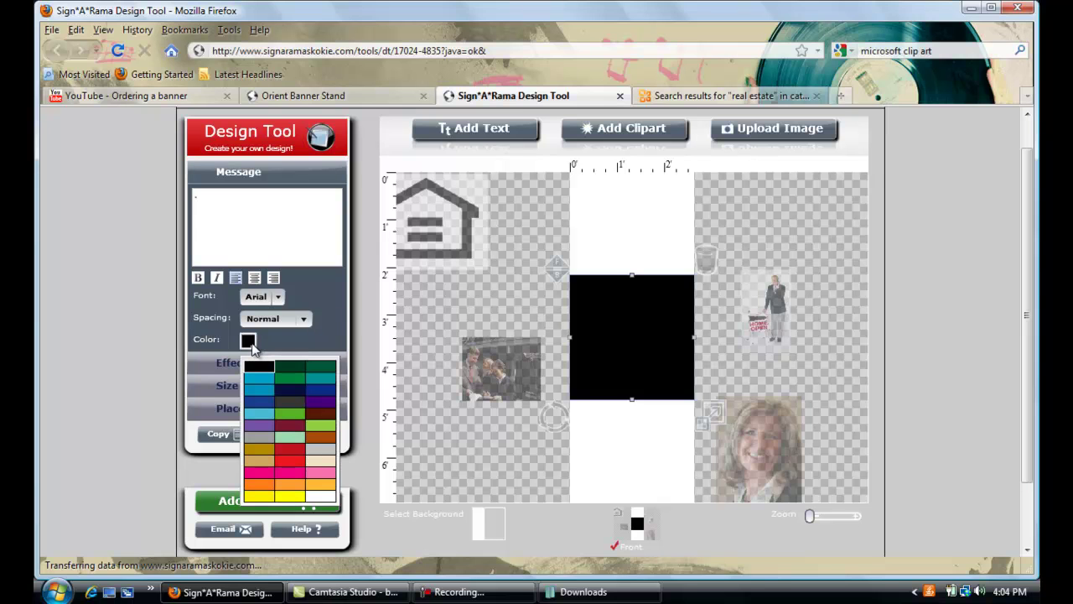
left_click(292, 467)
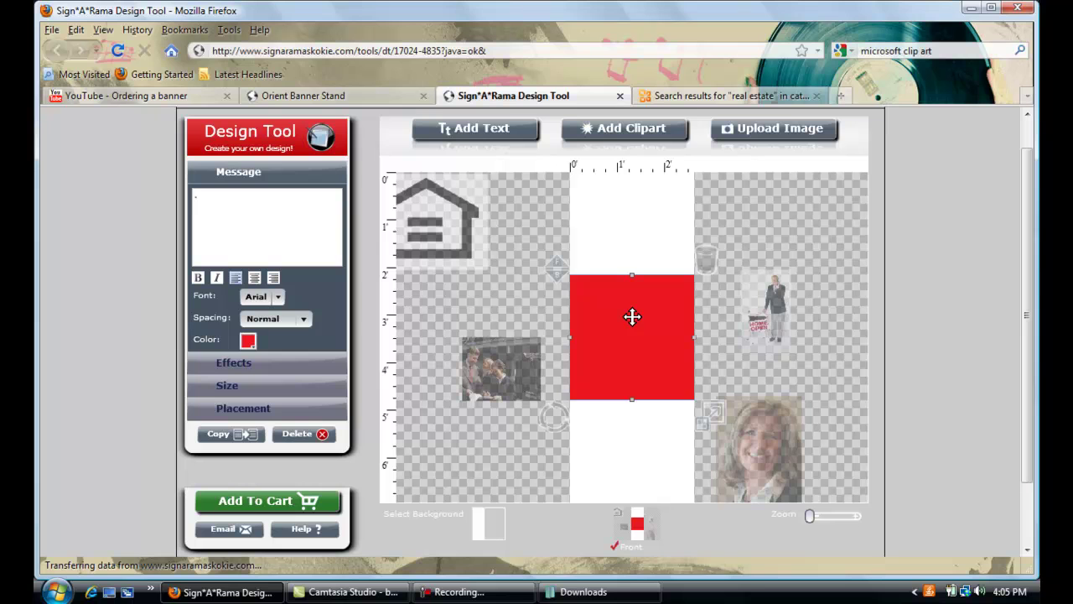
Stretch the red block to span from about 1 foot to 6 feet down the banner
mouse_move(633, 316)
left_mouse_down()
mouse_move(633, 357)
mouse_move(633, 319)
left_mouse_up()
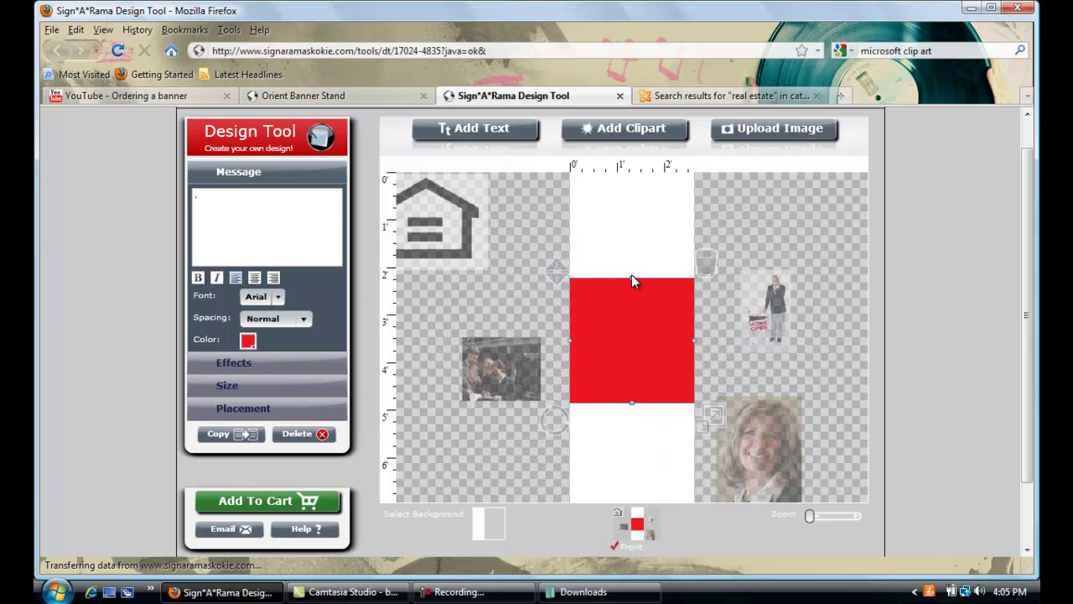
left_click_drag(633, 278, 632, 233)
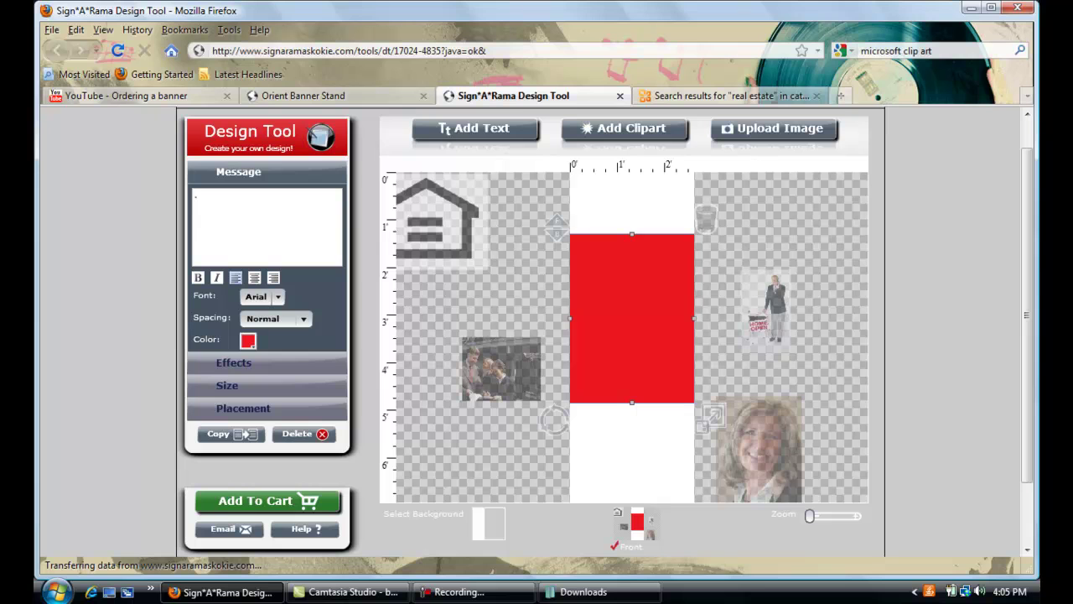
left_click_drag(631, 402, 632, 459)
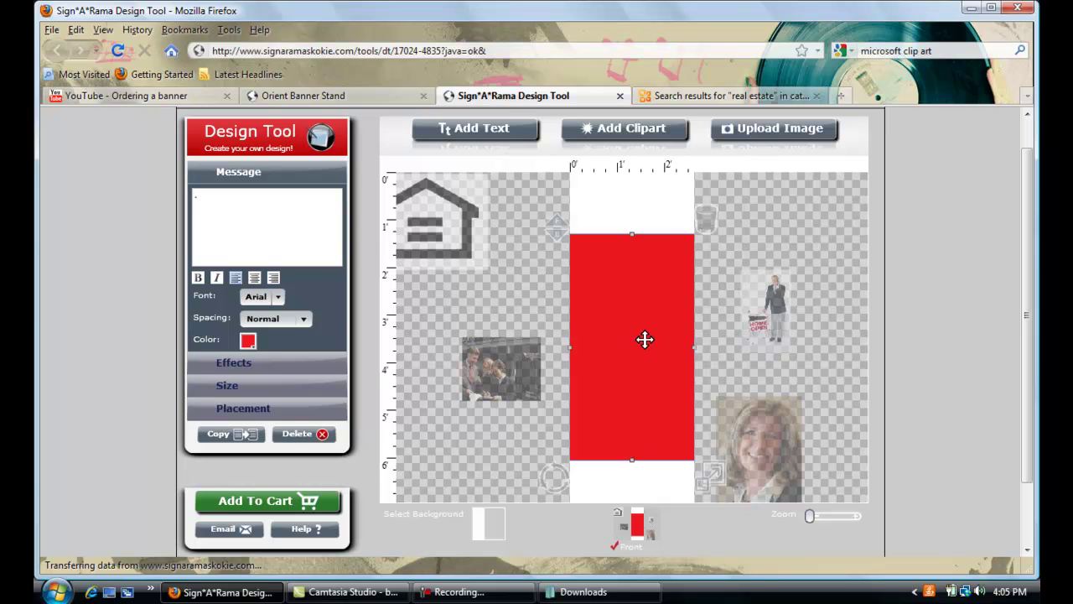
Place the Equal Housing logo at the banner top, in front of the red band
left_click(449, 227)
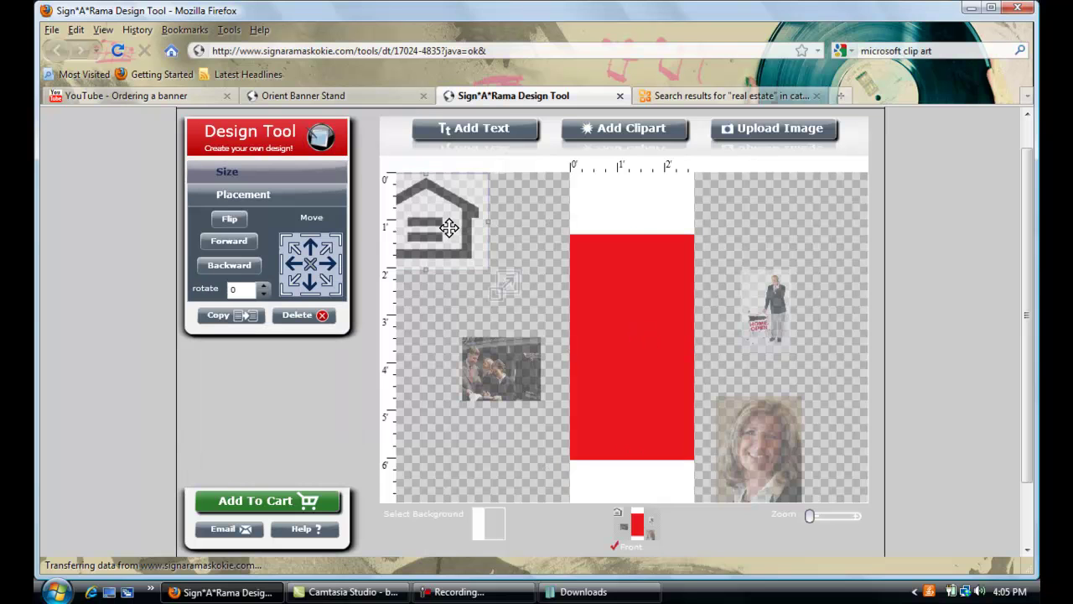
left_click_drag(446, 226, 654, 207)
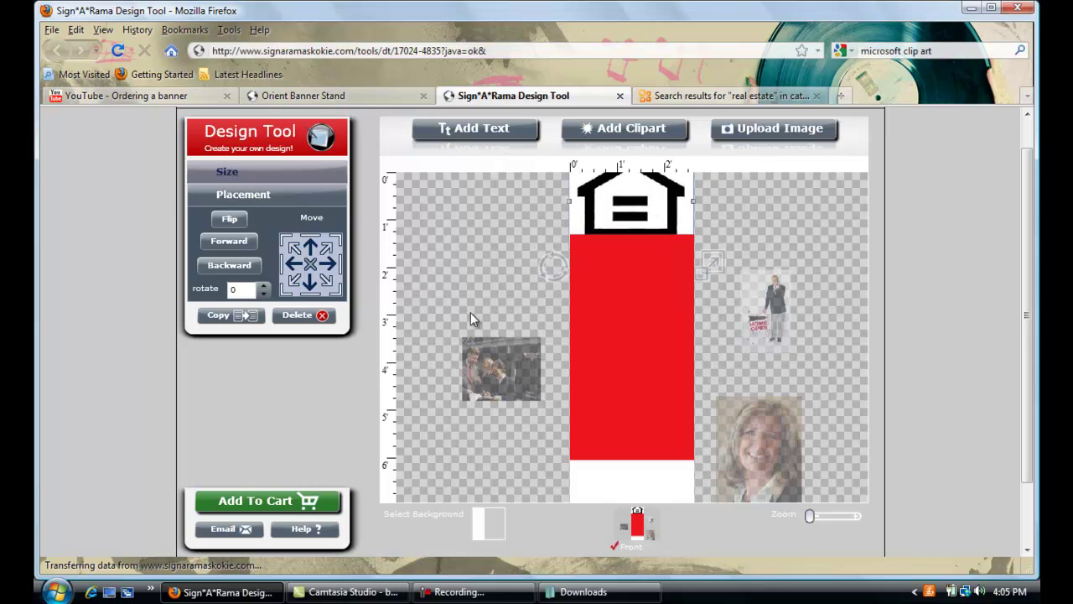
left_click(224, 241)
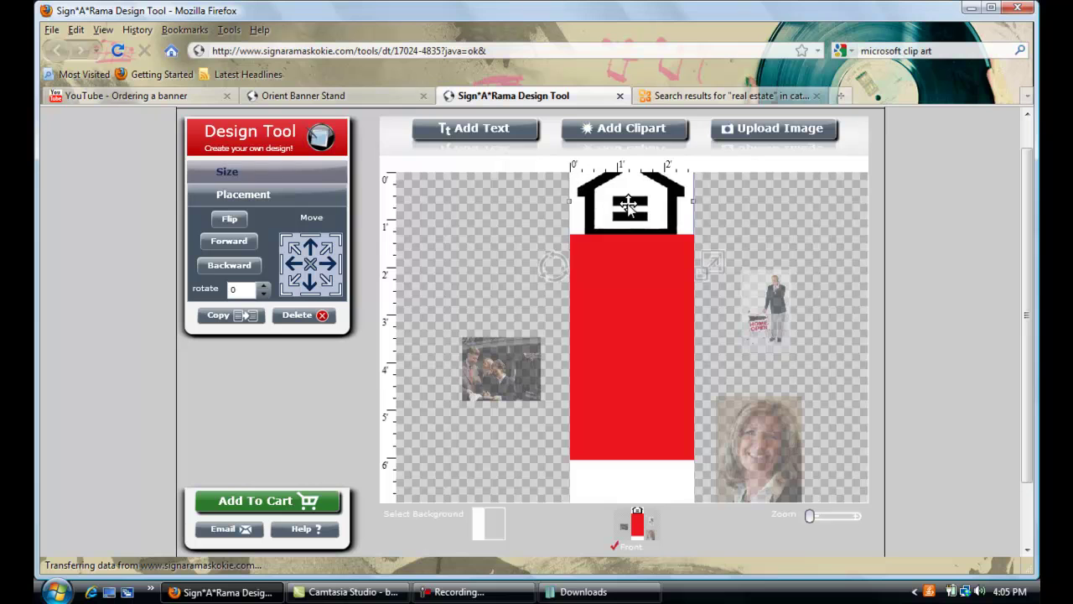
left_click(249, 243)
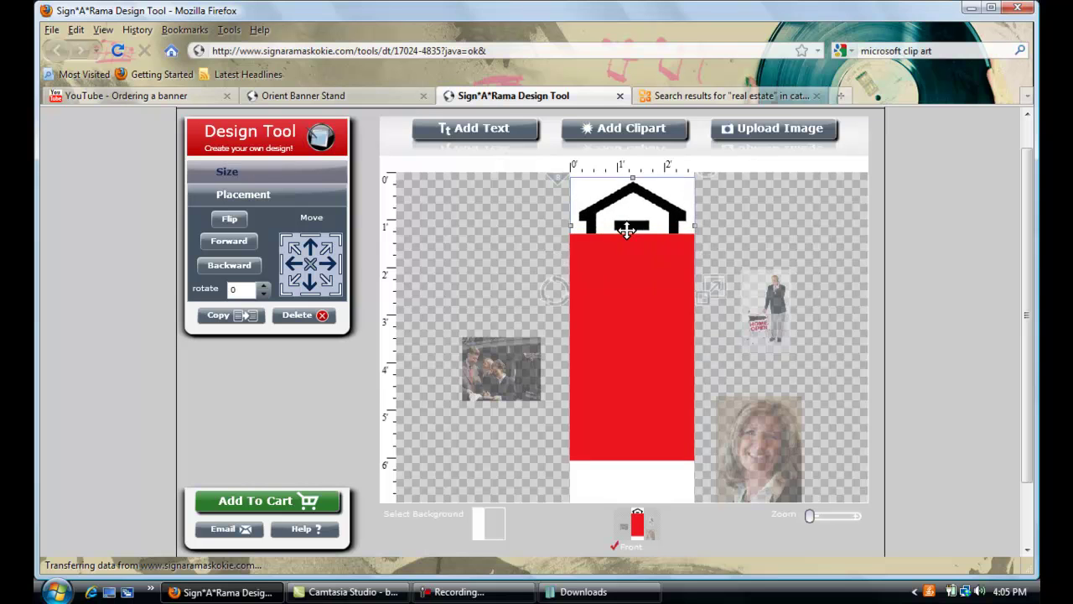
left_click(241, 241)
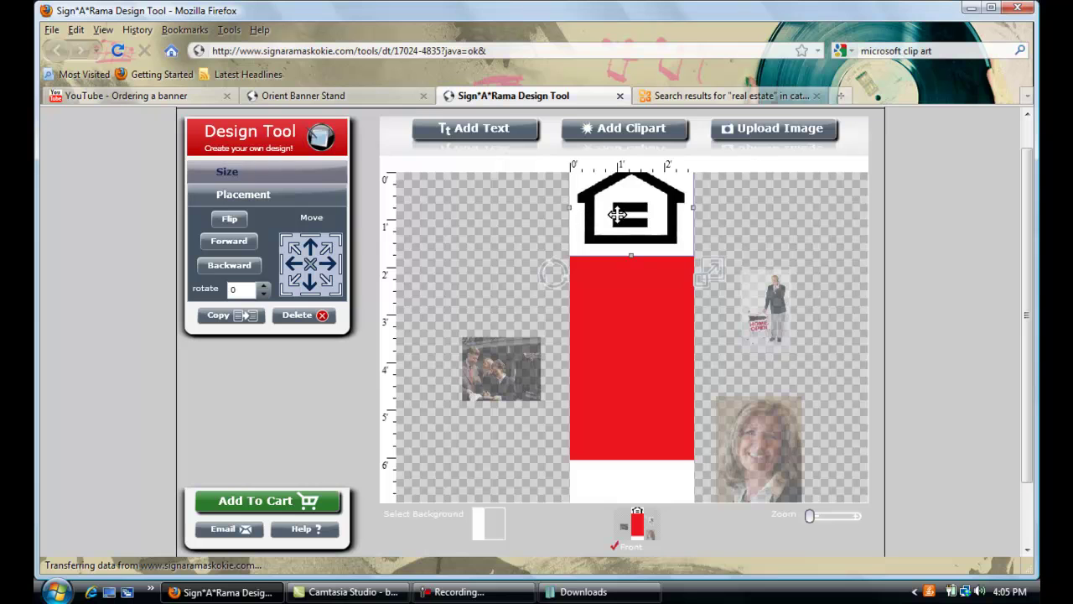
mouse_move(622, 213)
left_mouse_down()
mouse_move(625, 238)
mouse_move(625, 212)
mouse_move(626, 227)
left_mouse_up()
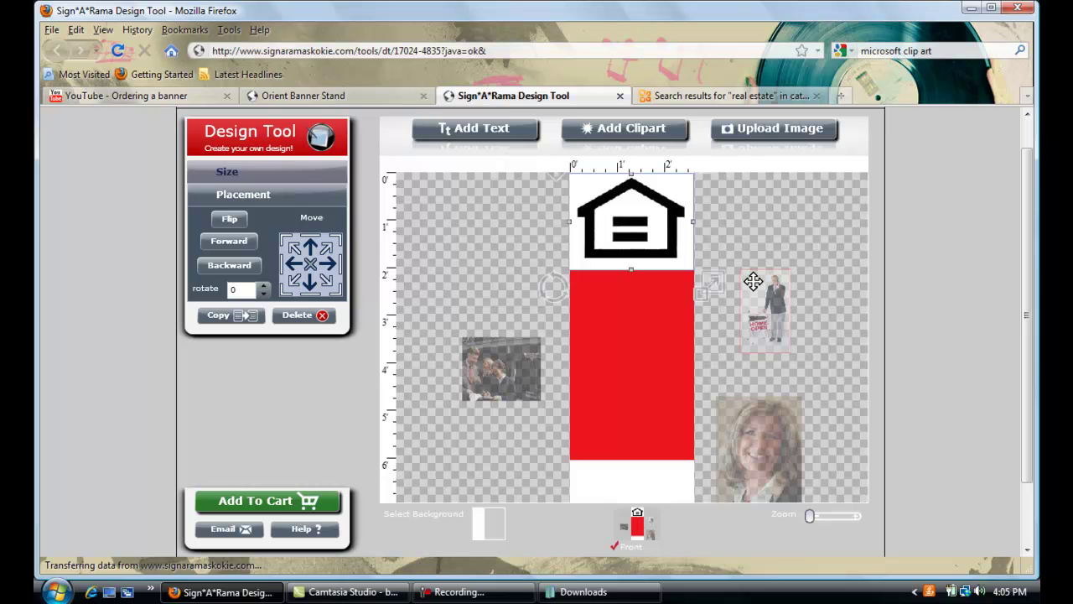
Bring the businessman photo forward and position it on the red band's right edge
left_click_drag(768, 293, 704, 300)
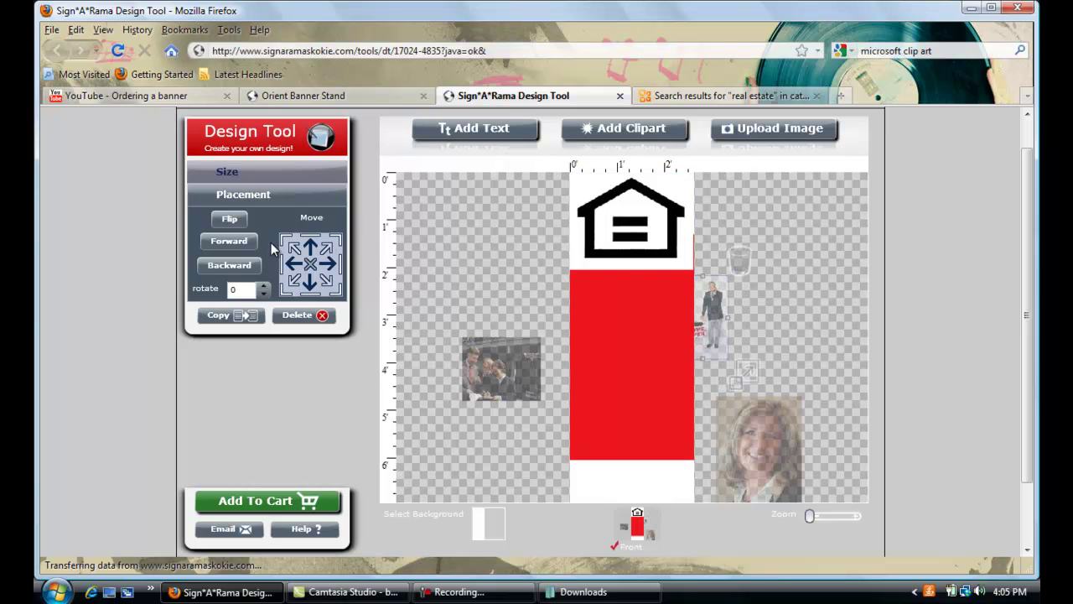
left_click(255, 240)
left_click(245, 240)
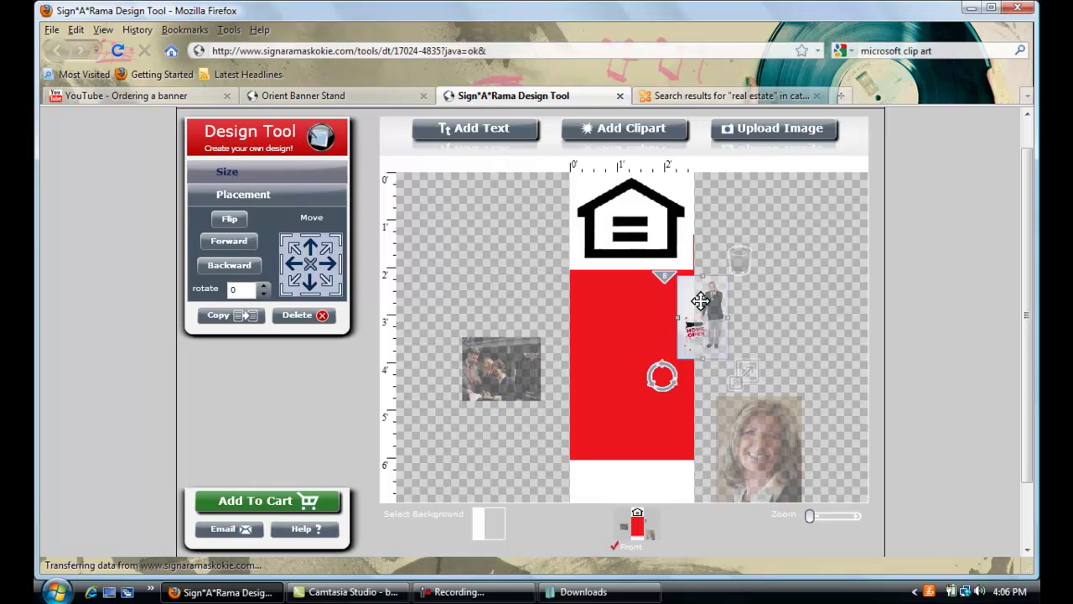
left_click_drag(699, 298, 666, 291)
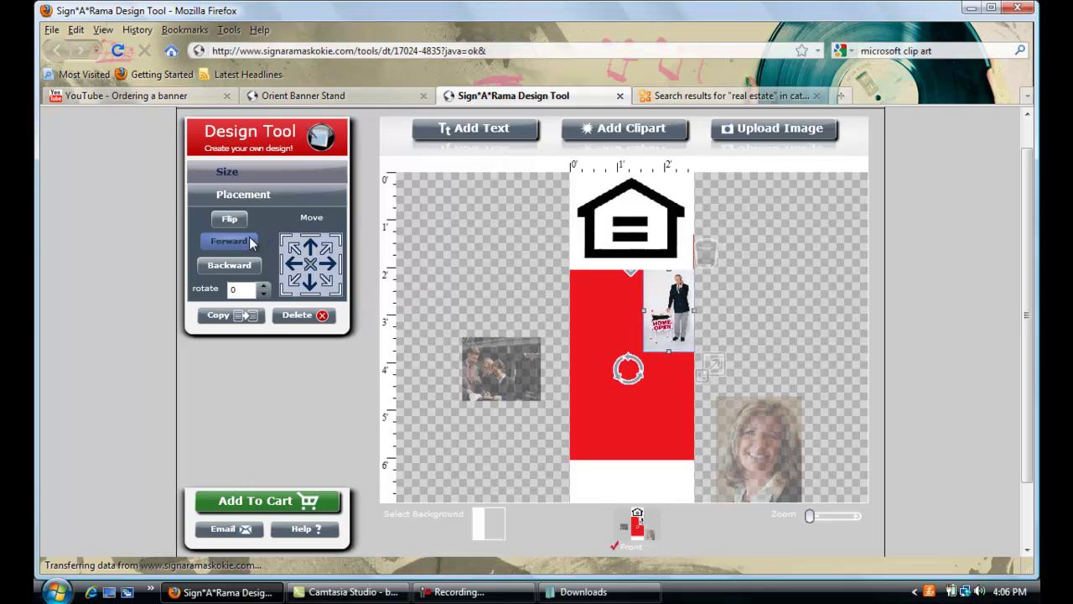
left_click(249, 238)
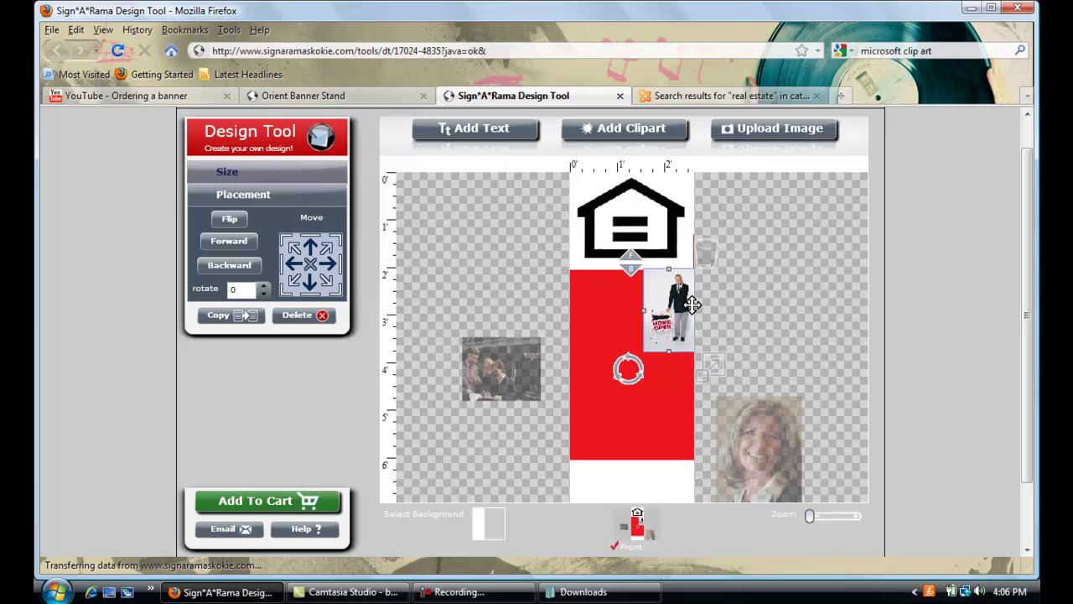
left_click_drag(676, 297, 676, 295)
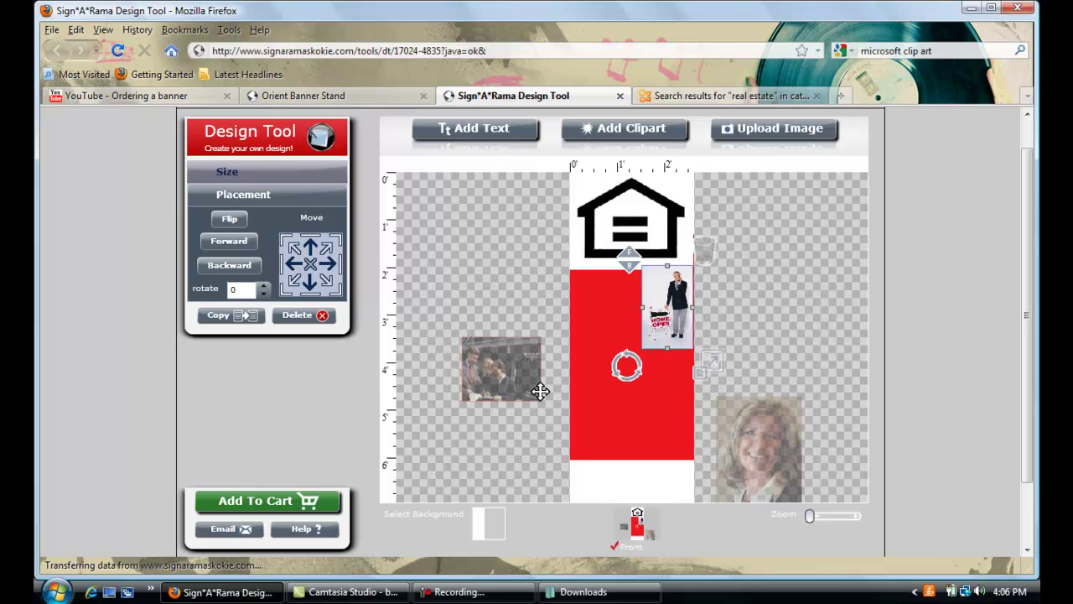
Bring the meeting photo in front of the red band and place it on the band
left_click(488, 357)
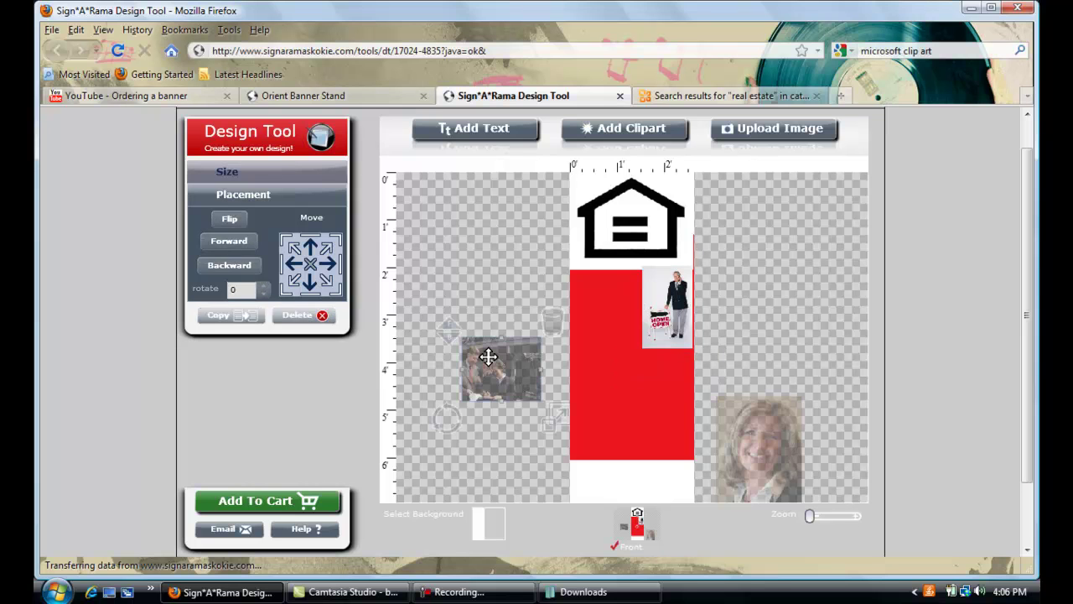
left_click_drag(488, 358, 548, 360)
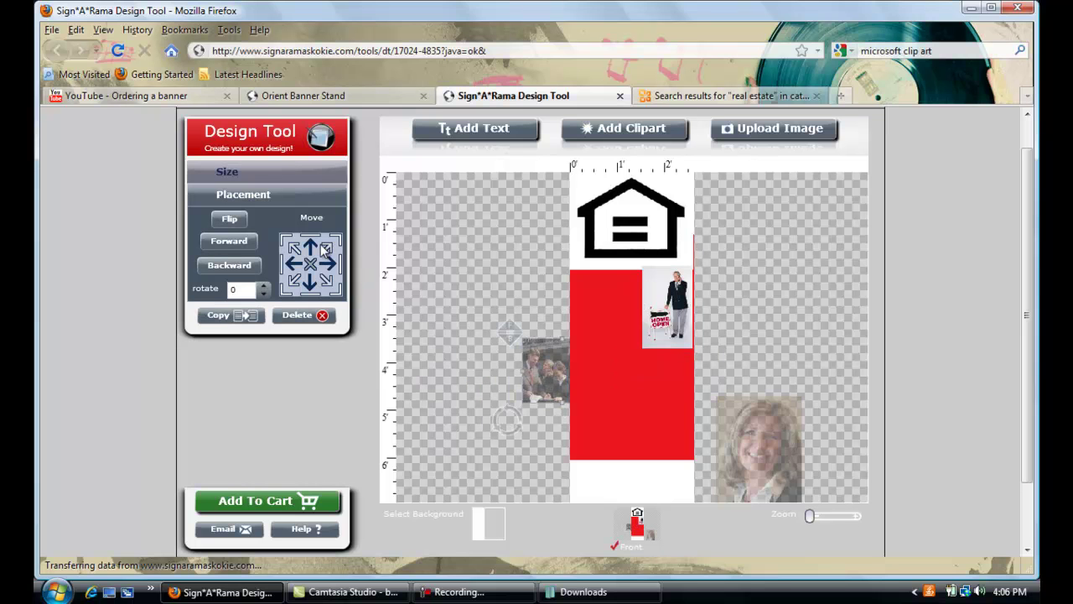
left_click(250, 244)
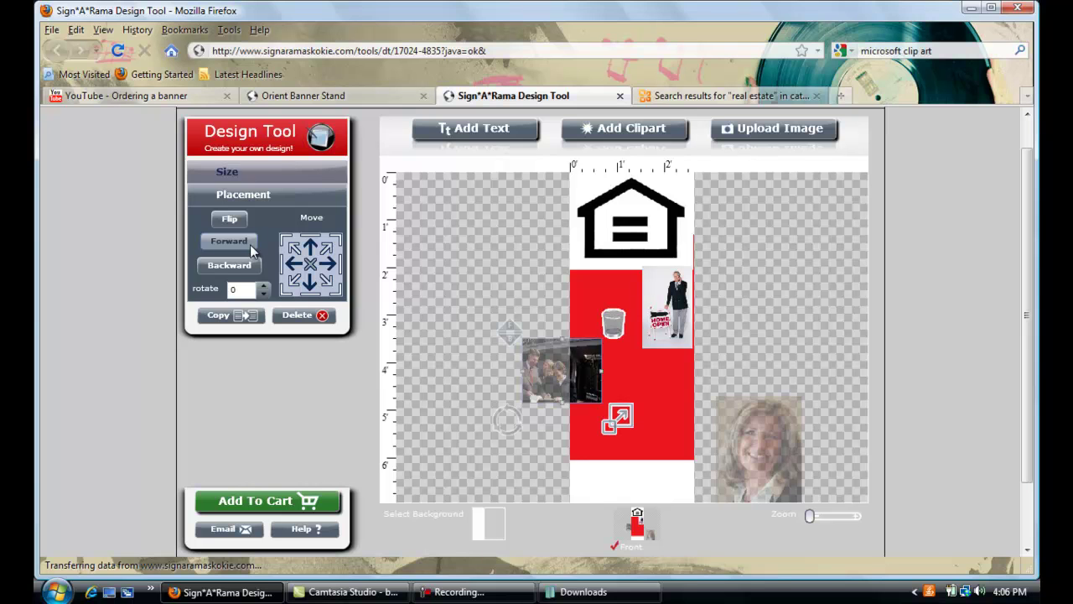
left_click_drag(523, 369, 586, 353)
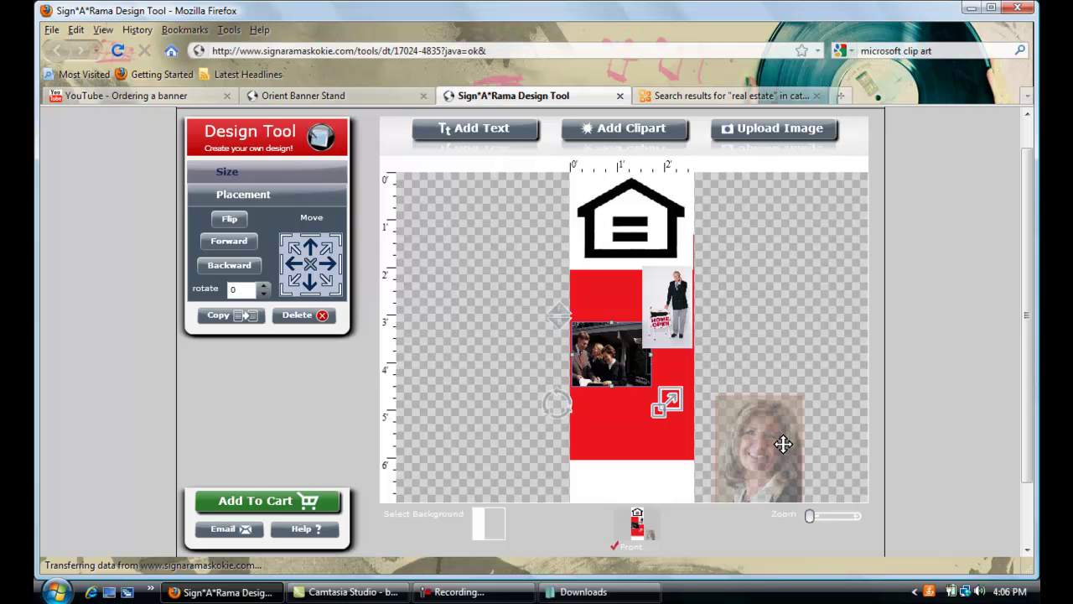
Bring the woman's portrait forward, place it on the band, and stretch it to the banner bottom
left_click_drag(783, 445, 723, 413)
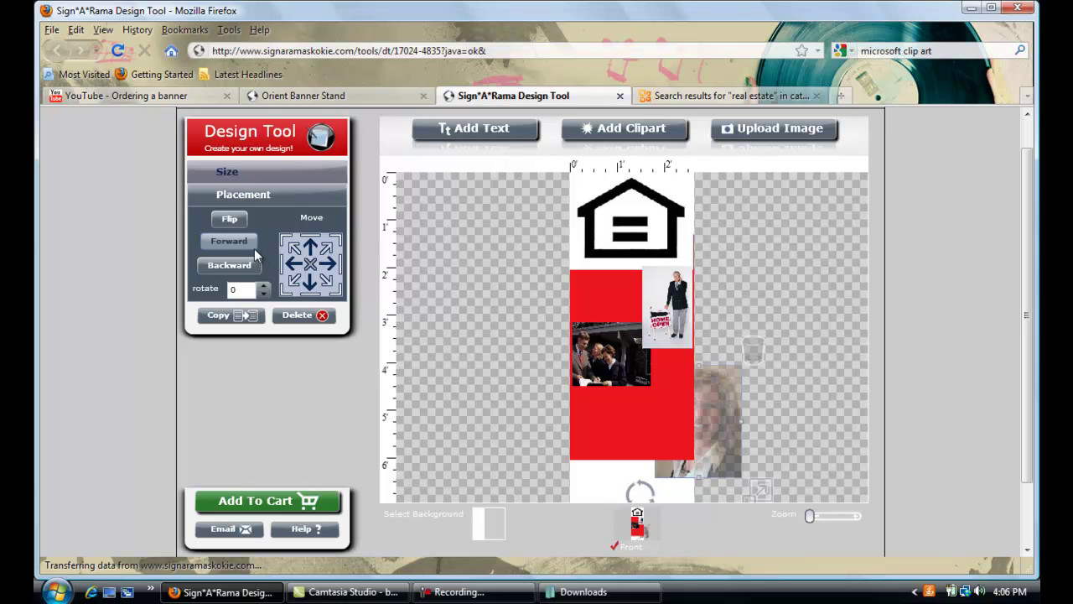
left_click(253, 248)
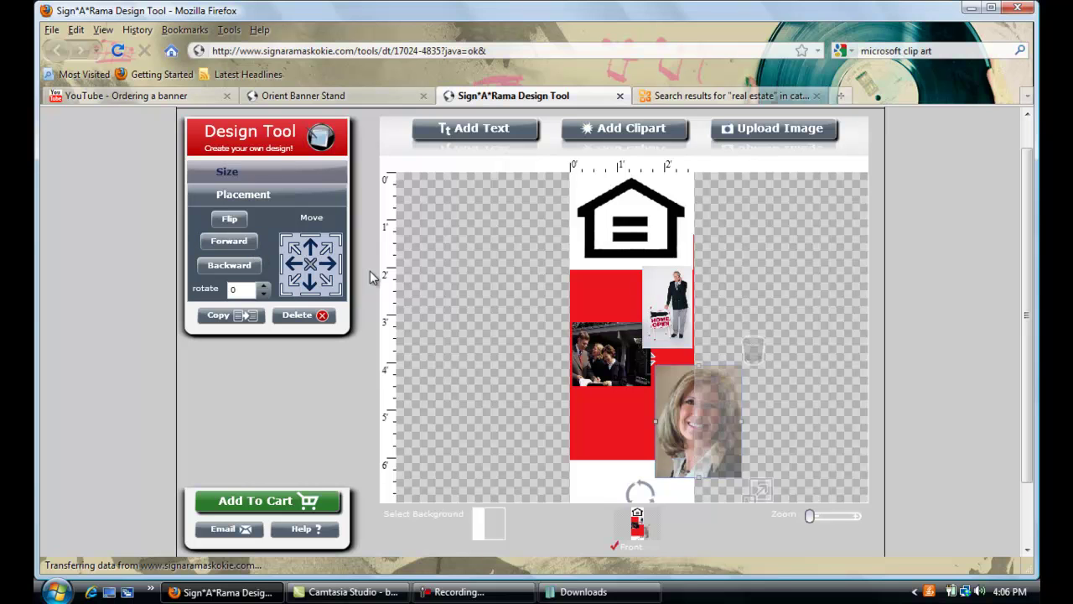
left_click(236, 243)
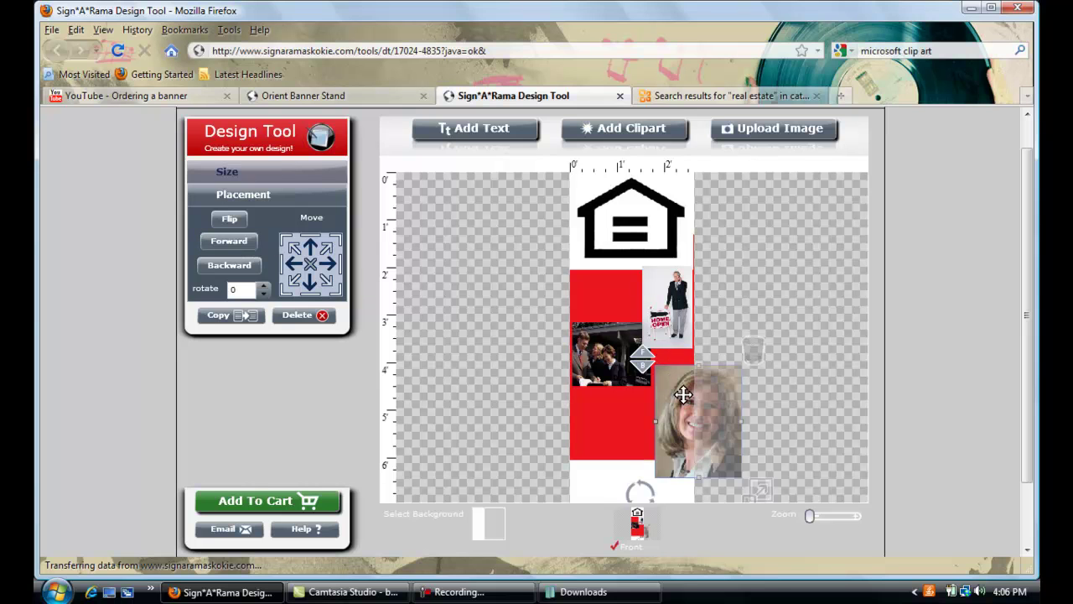
left_click_drag(684, 394, 651, 441)
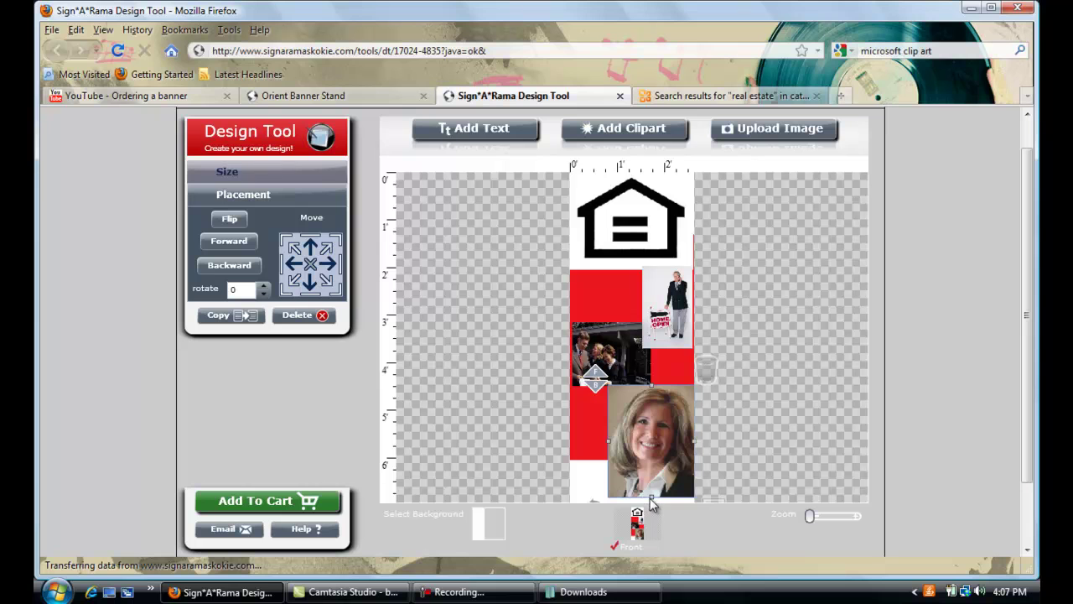
left_click_drag(650, 496, 651, 502)
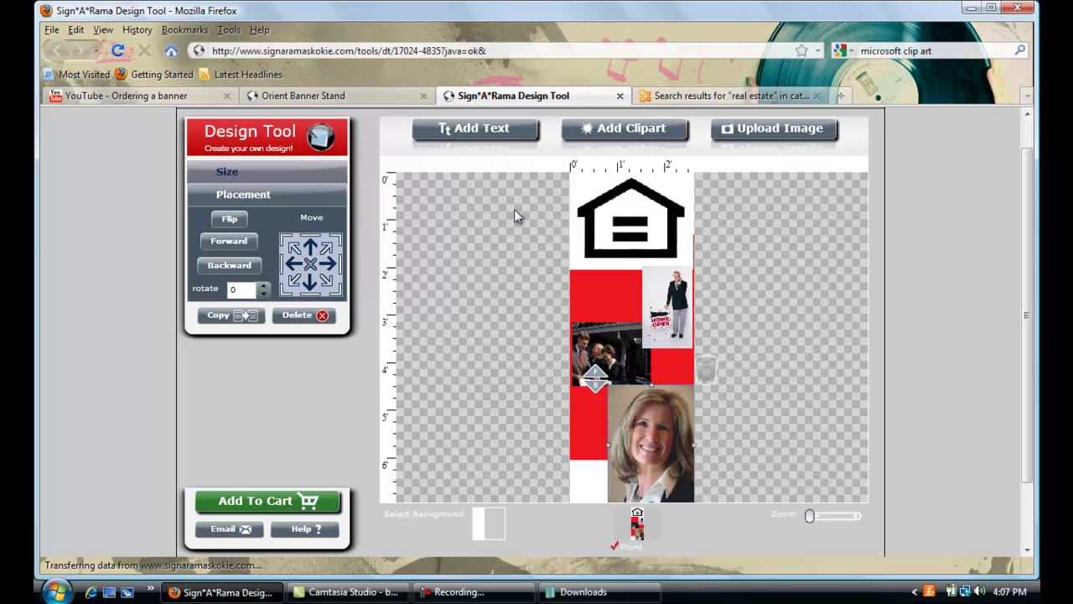
Add a text item reading 'Buy Low, Sell High' with a capital L in Low
left_click(492, 126)
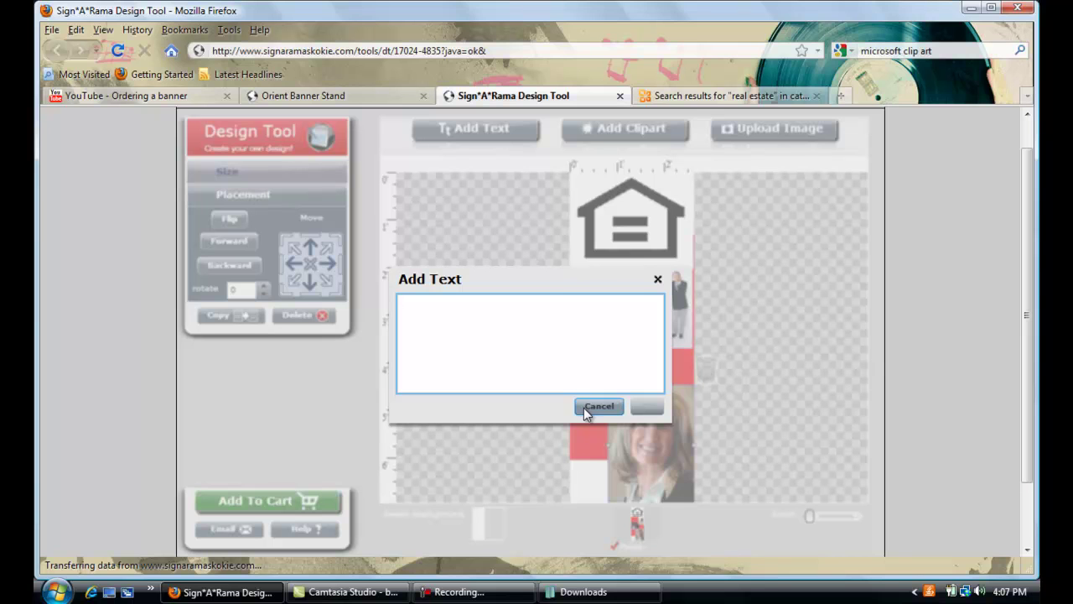
type("Buy low, Sell High")
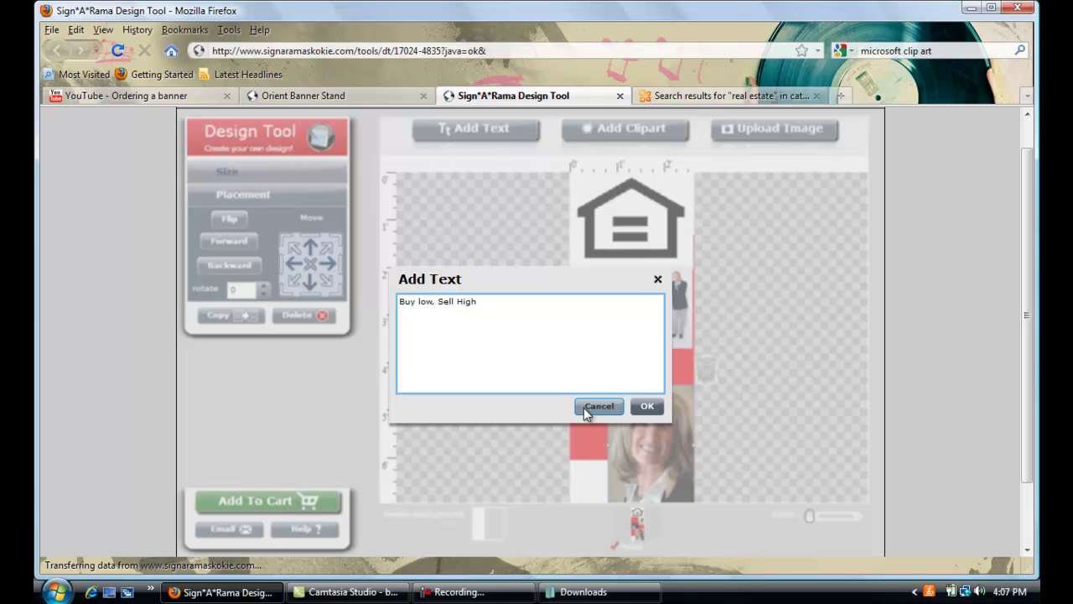
key("BackSpace")
type("L")
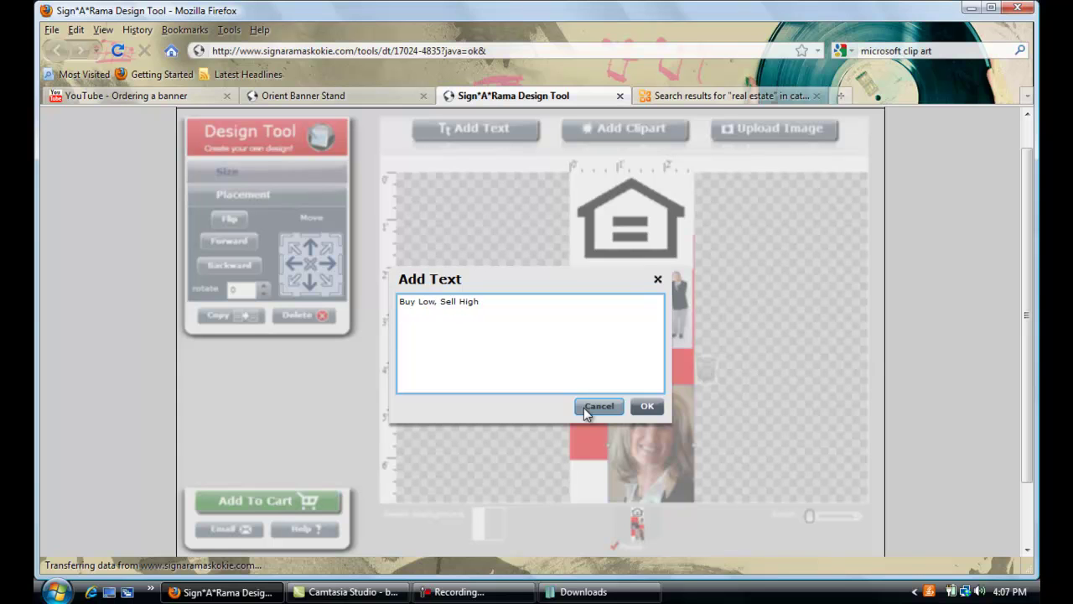
left_click(646, 406)
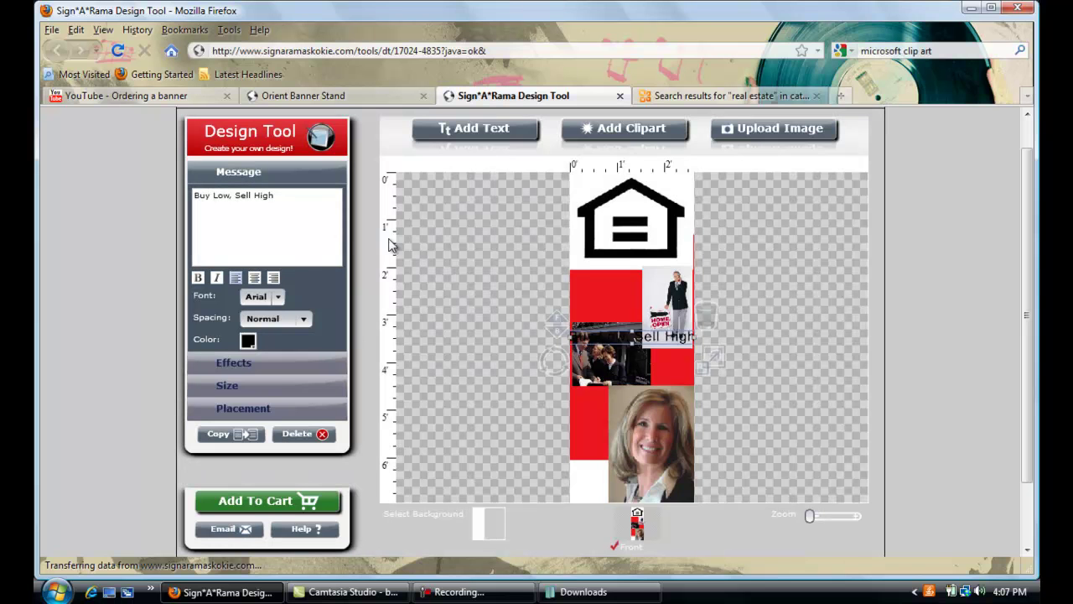
Bold the 'Buy Low, Sell High' caption, move it to the banner bottom, and shrink it to fit
left_click(198, 278)
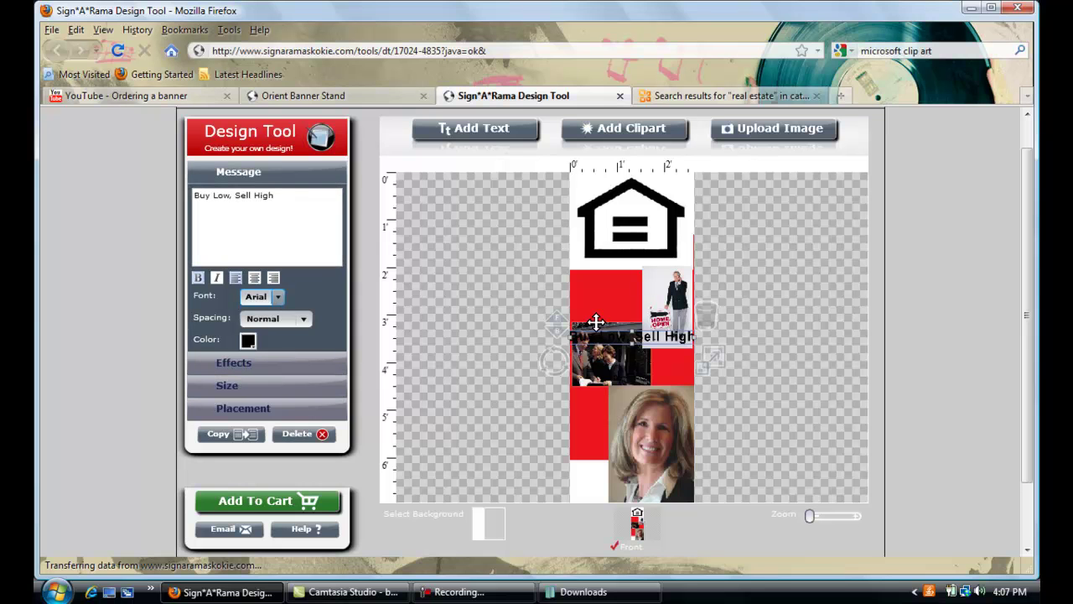
left_click_drag(641, 333, 640, 480)
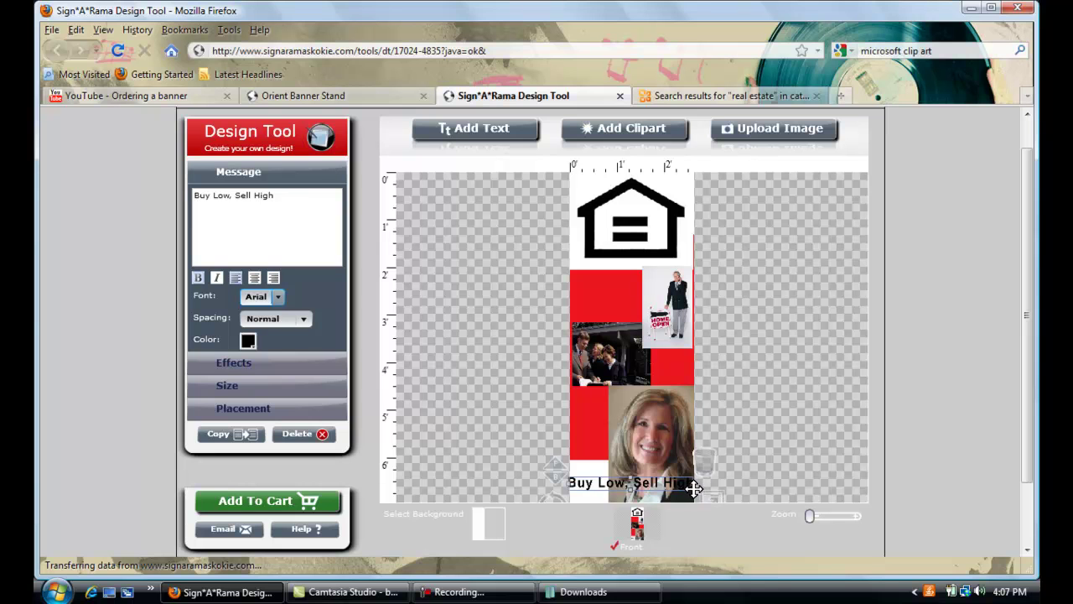
left_click_drag(696, 493, 641, 490)
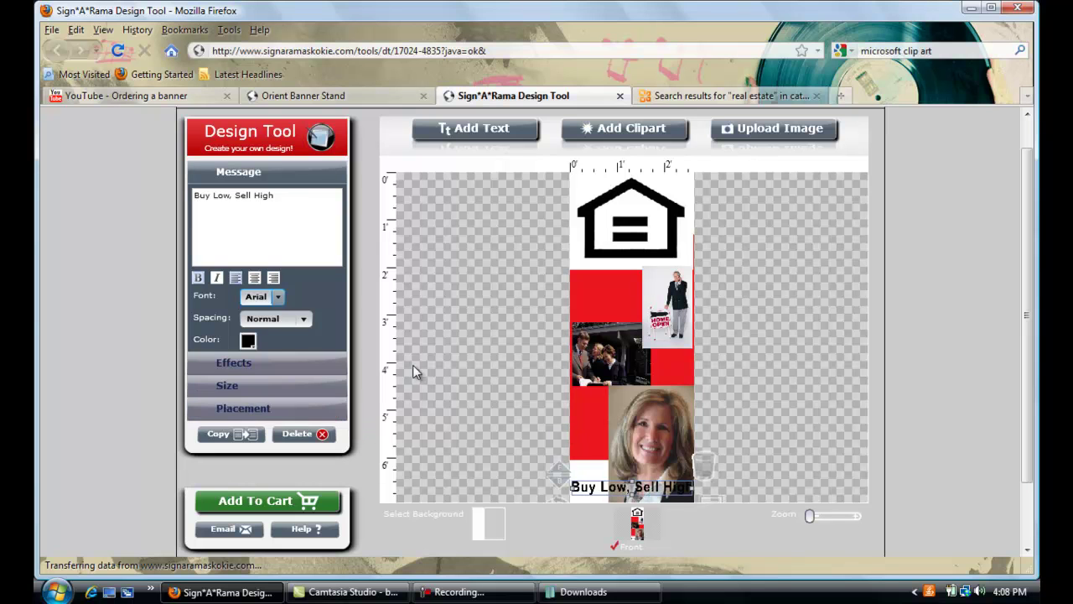
Add an empty placeholder block and color it white
left_click(451, 137)
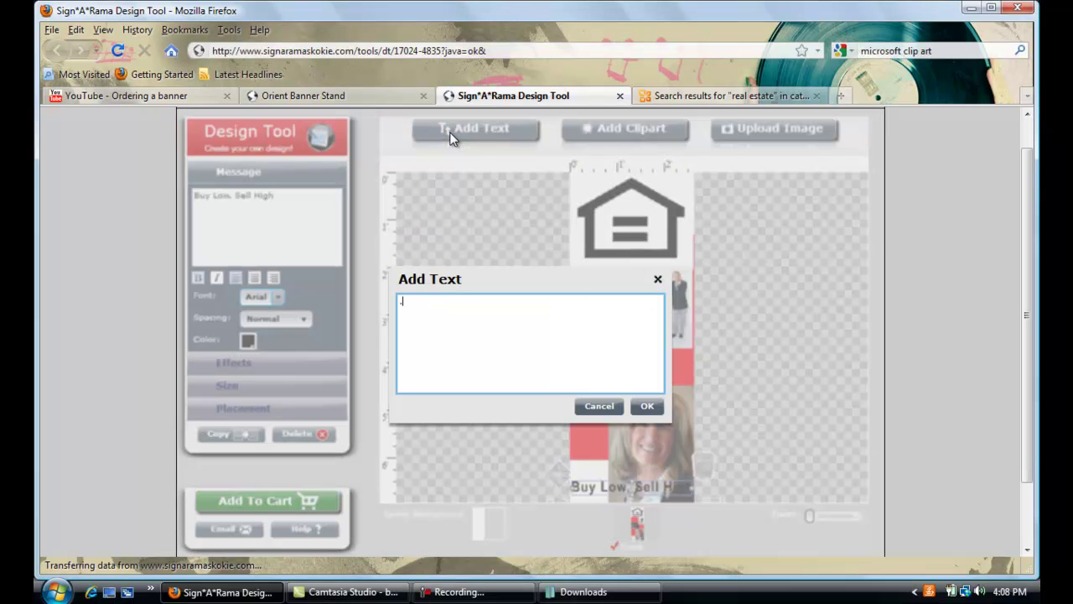
left_click(647, 410)
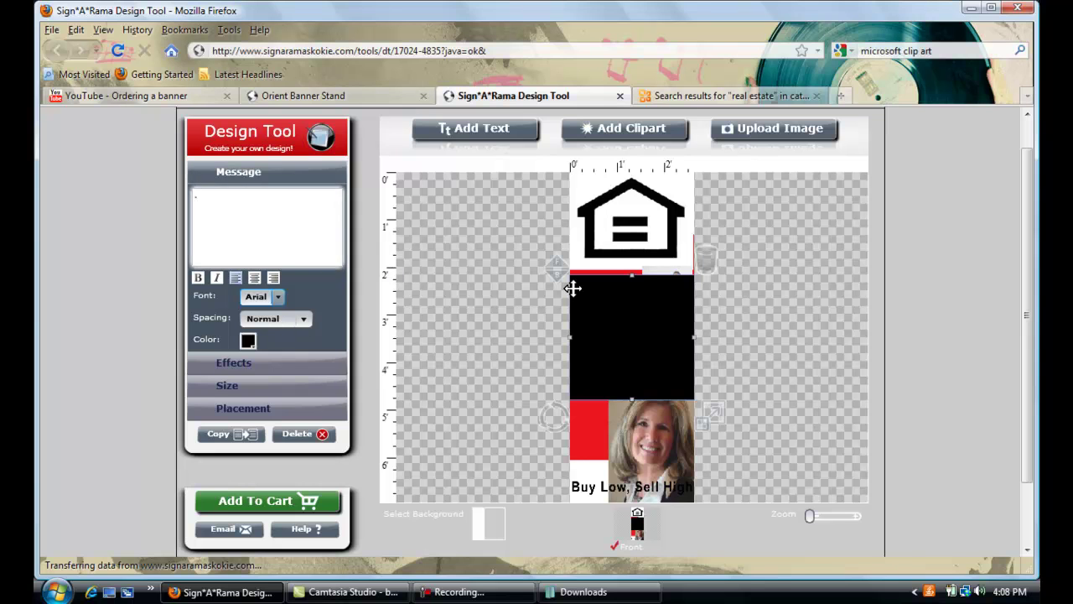
left_click(248, 340)
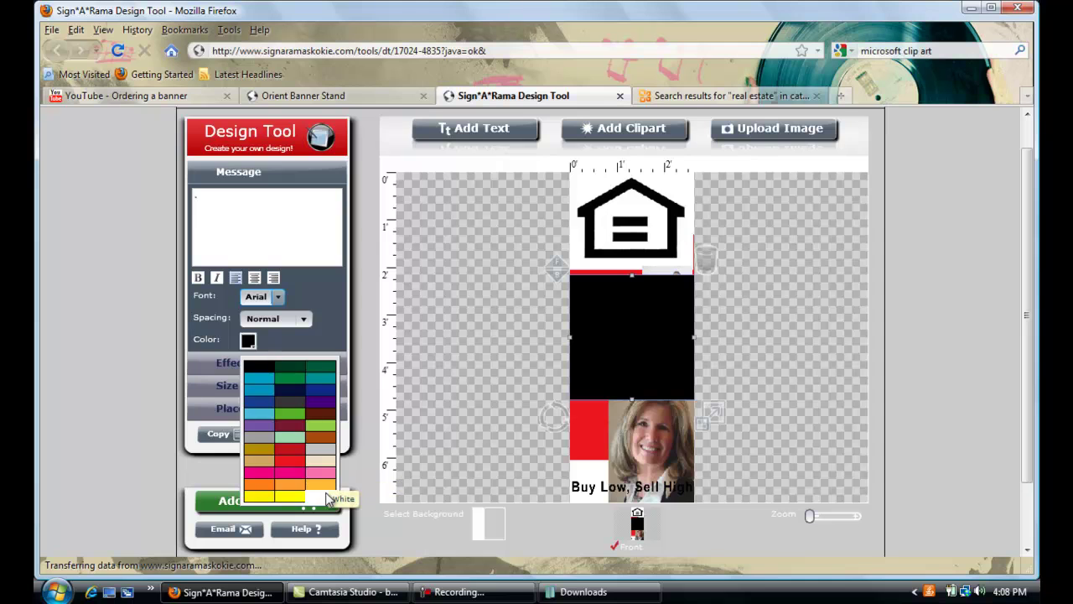
left_click(328, 497)
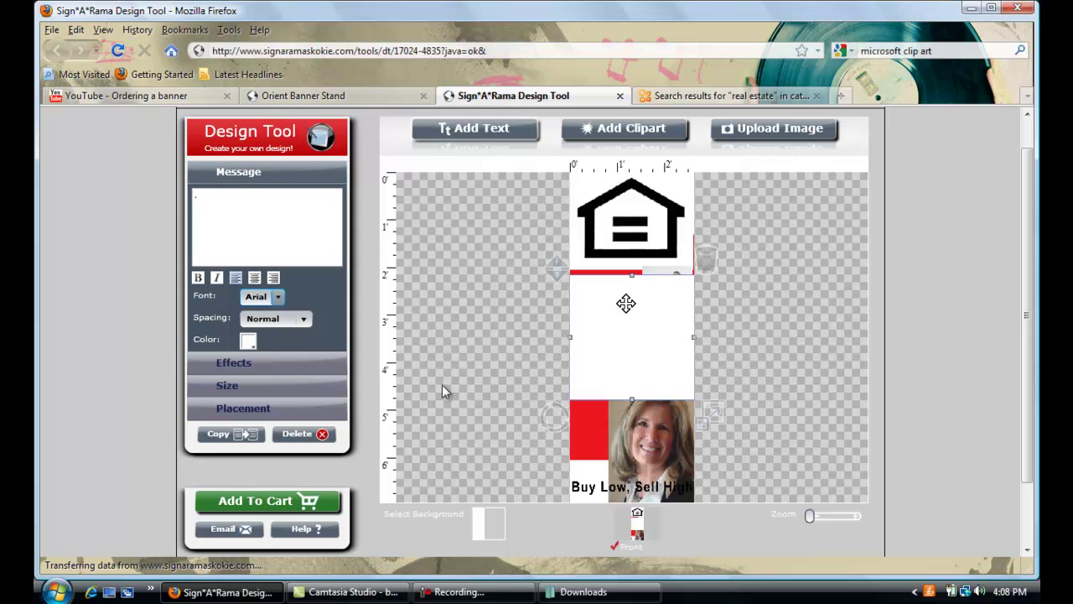
Send the white block backward and move it down behind the caption
left_click(261, 411)
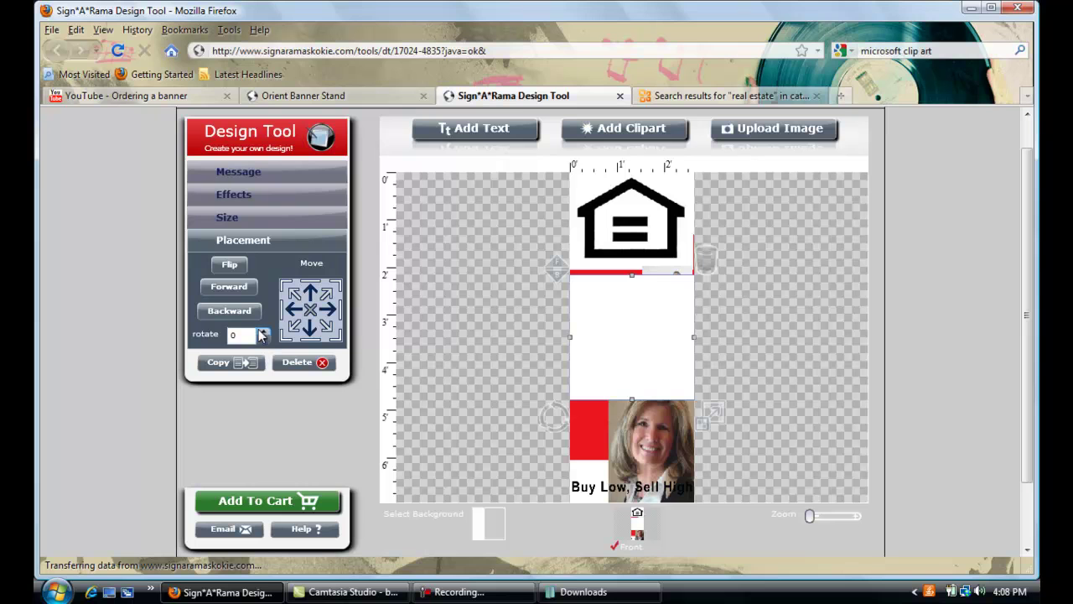
left_click(236, 311)
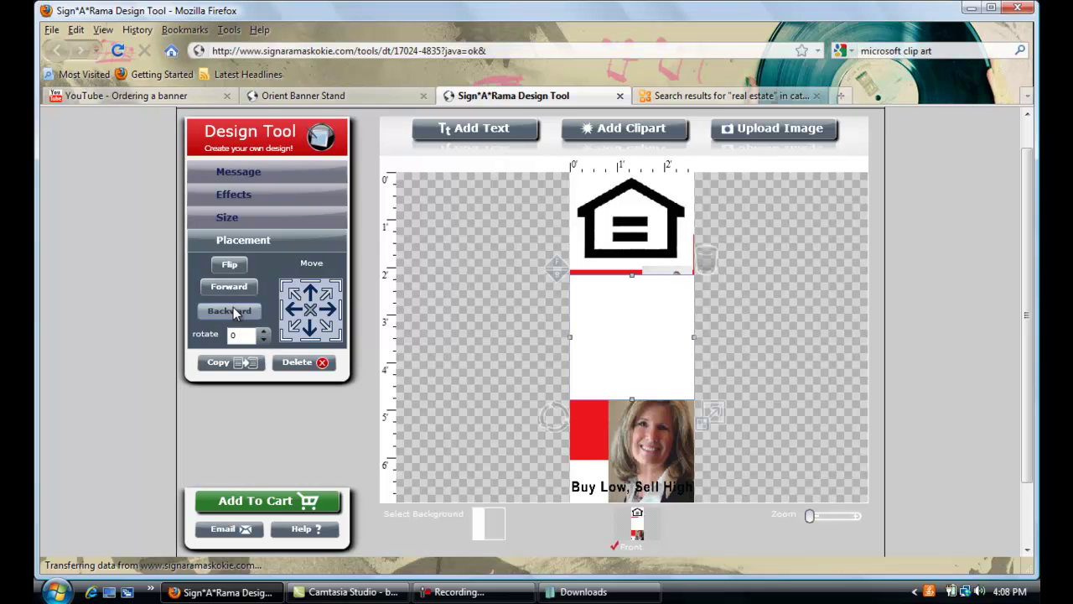
left_click_drag(613, 329, 625, 426)
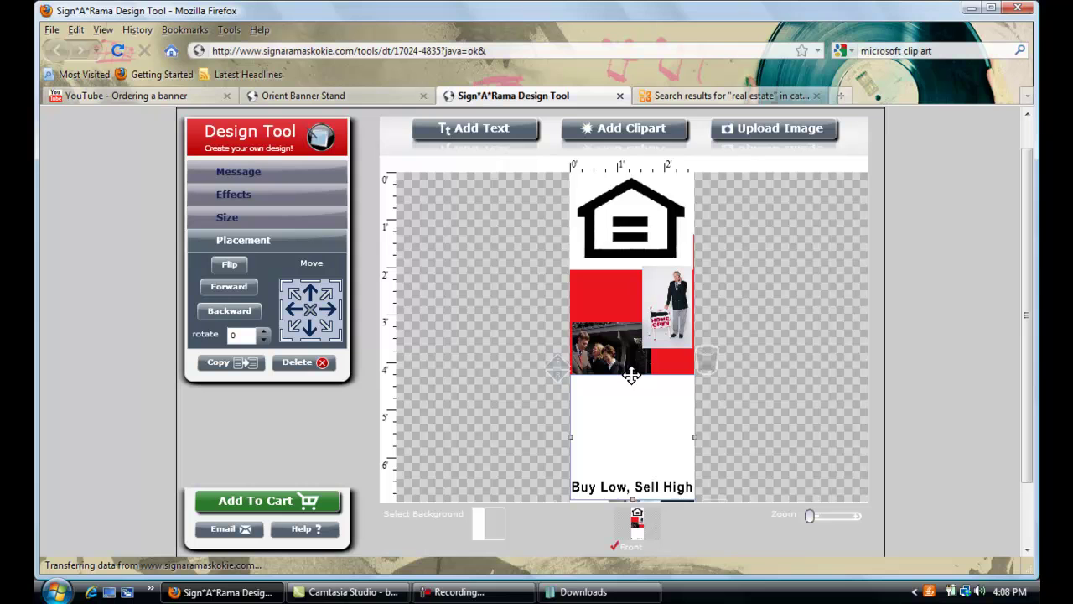
left_click_drag(632, 376, 632, 486)
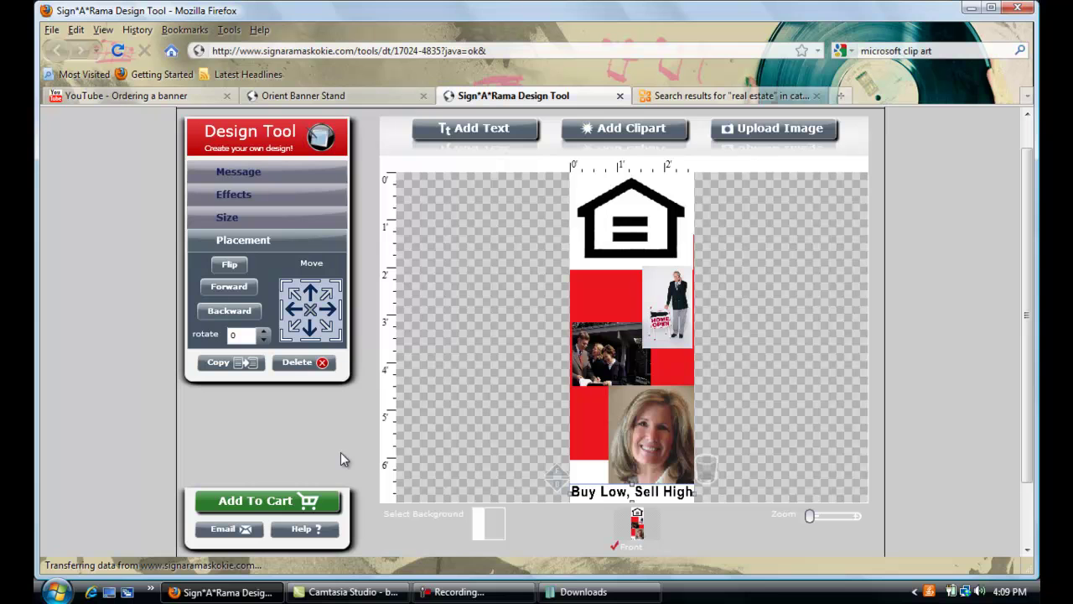
Add the finished banner design to the cart so it saves
left_click(245, 503)
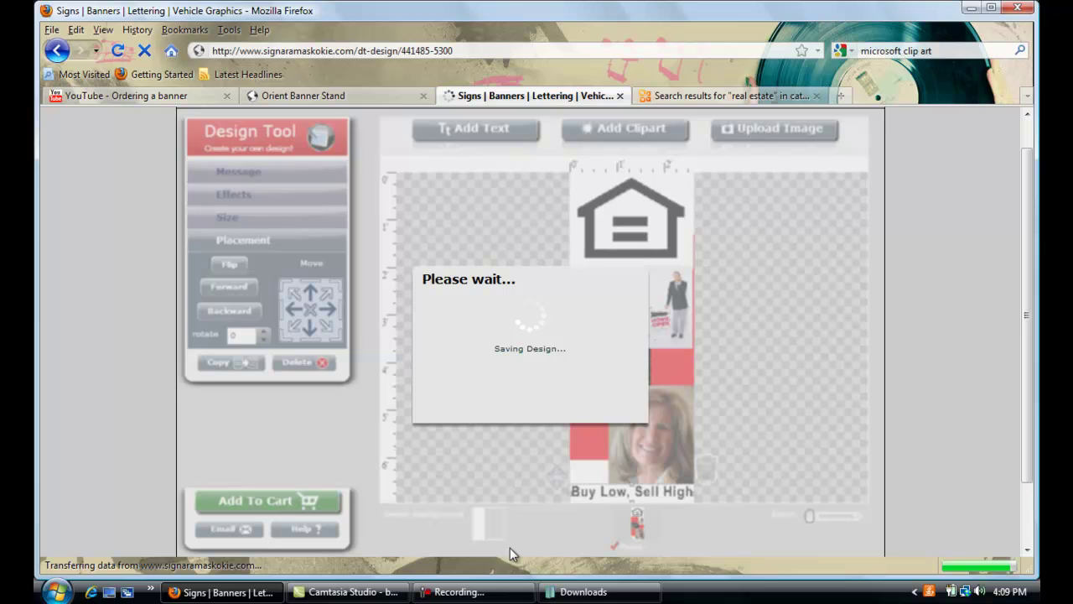
Scroll the Vinyl Banner product page down to the quantity field and pricing
left_click(476, 594)
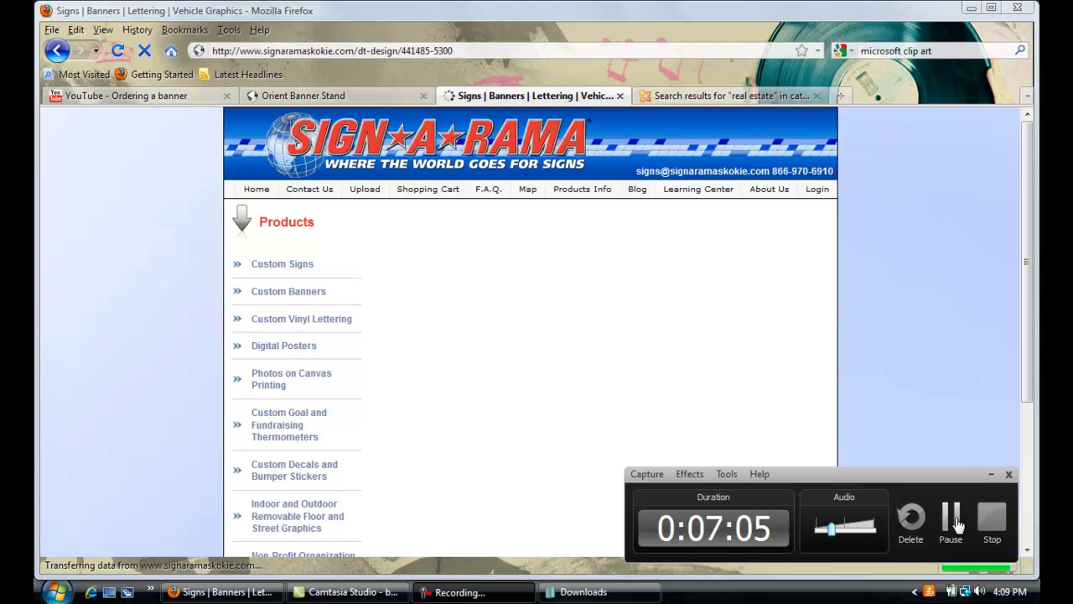
left_click(948, 517)
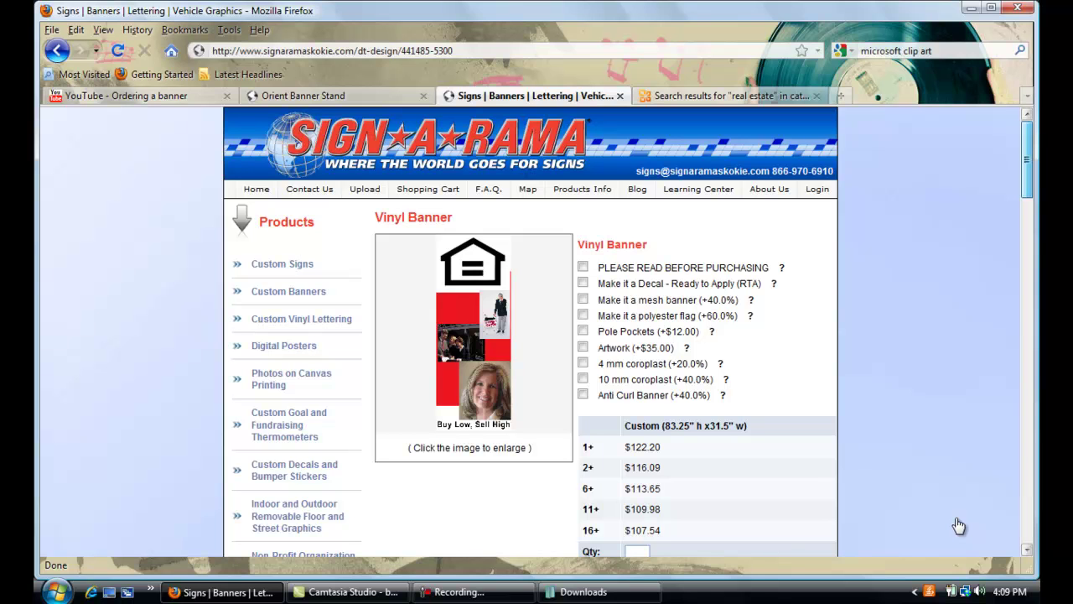
scroll(958, 526, "down", 3)
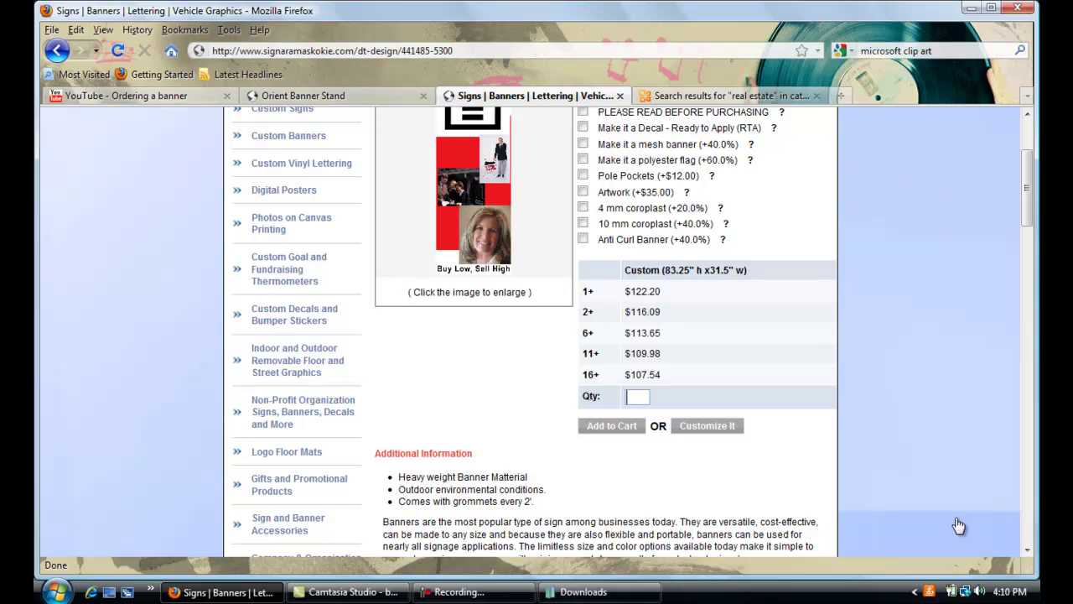
Set the banner quantity to 1 and add it to the cart for $122.20
type("1")
key("Tab")
key("Return")
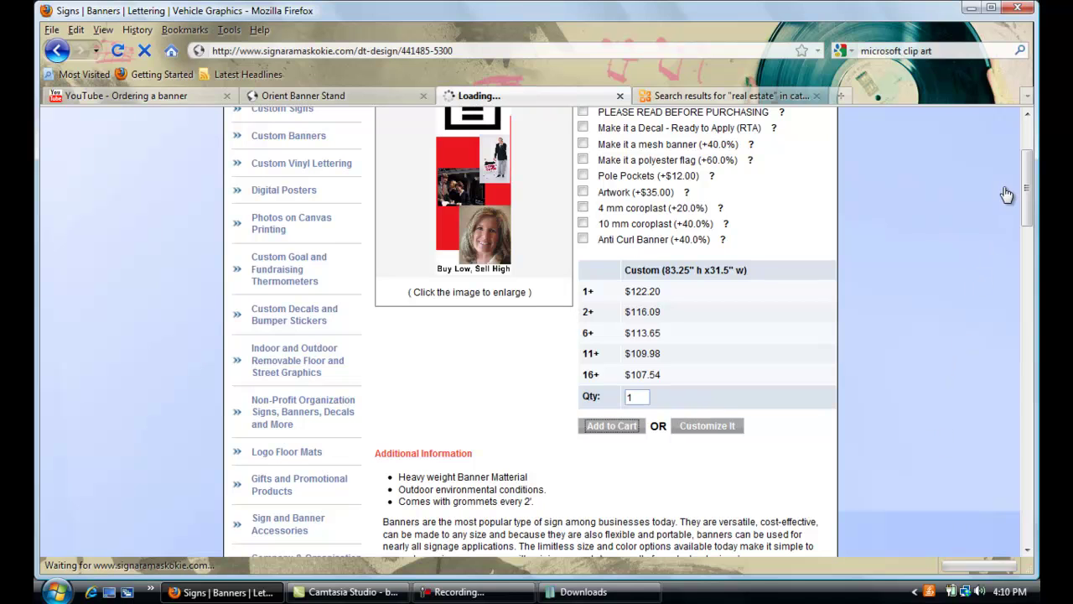